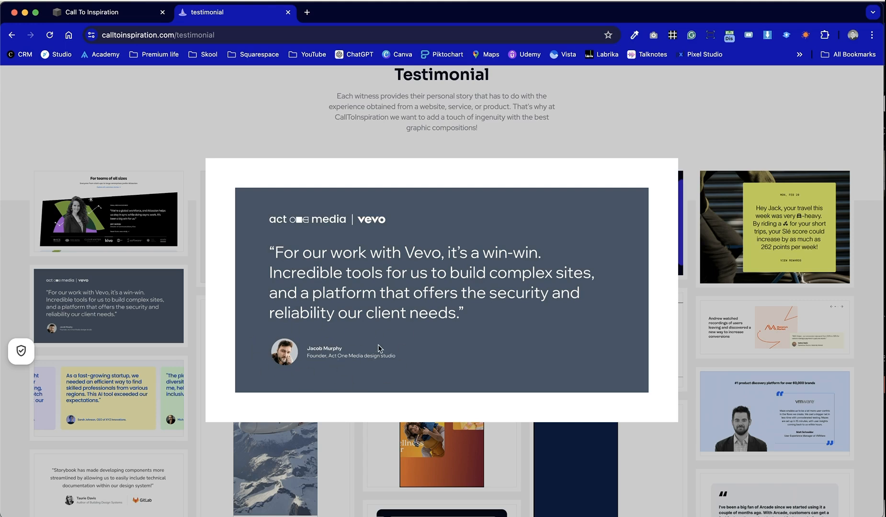
- Switch to the Call To Inspiration site, start editing the Home page and duplicate the black testimonial section with the pill-shaped image
key("ctrl+shift+Tab")
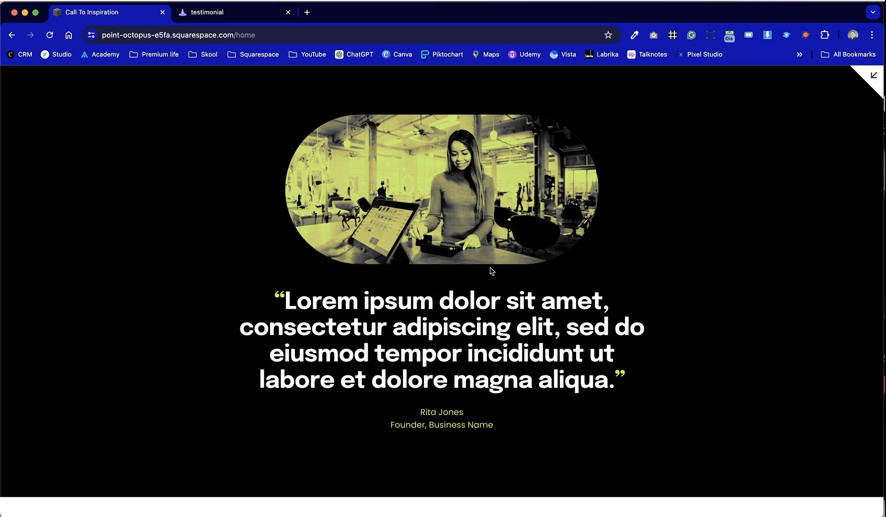
scroll(389, 405, "down", 10)
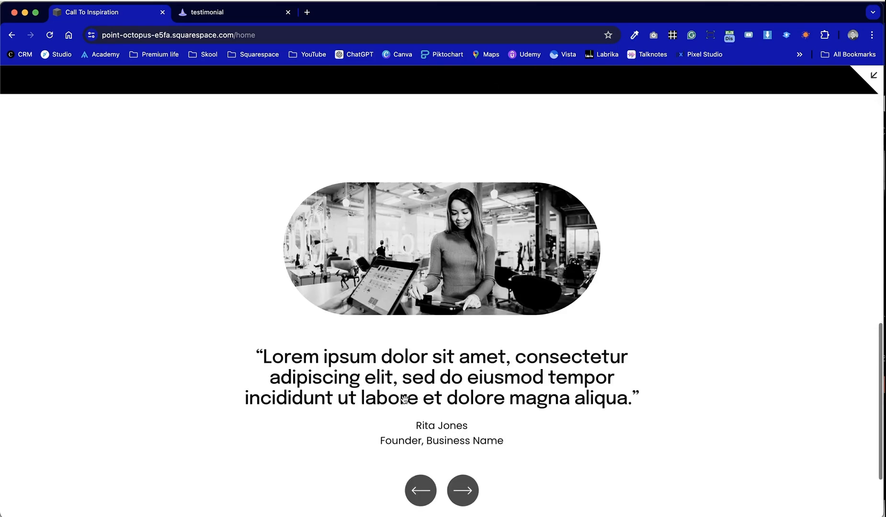
scroll(404, 398, "up", 10)
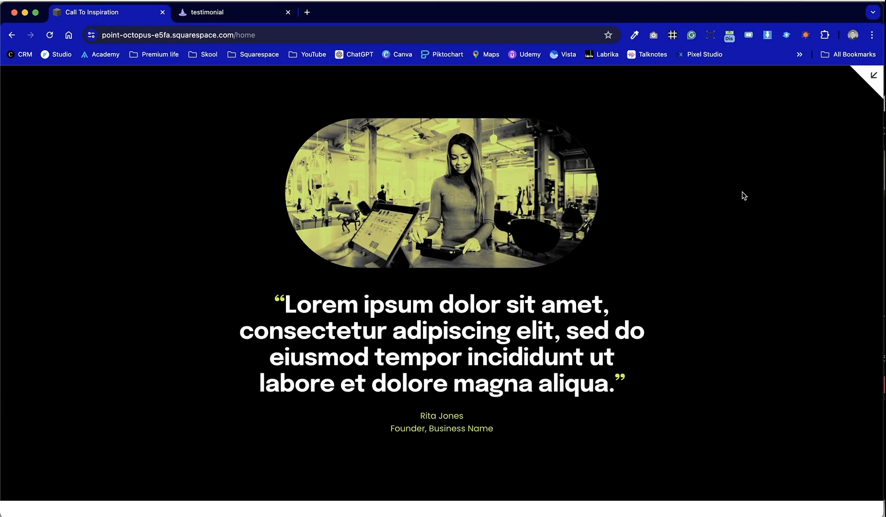
left_click(858, 84)
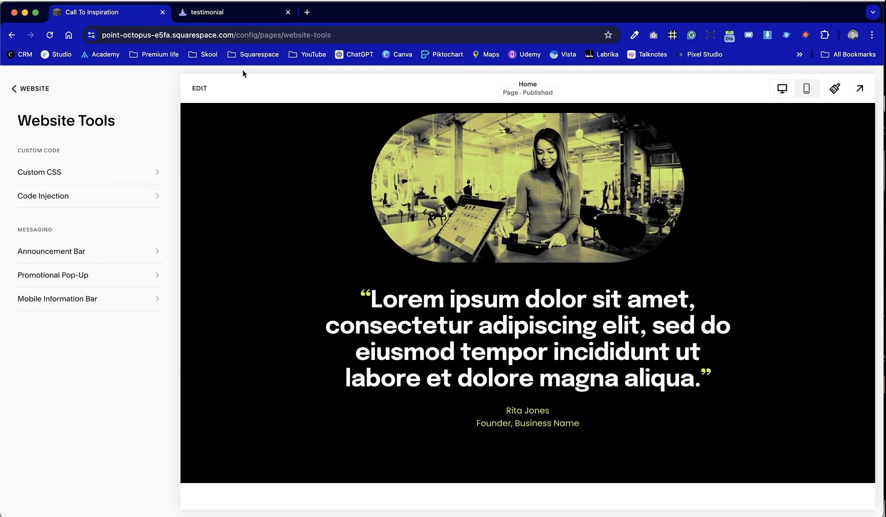
left_click(200, 90)
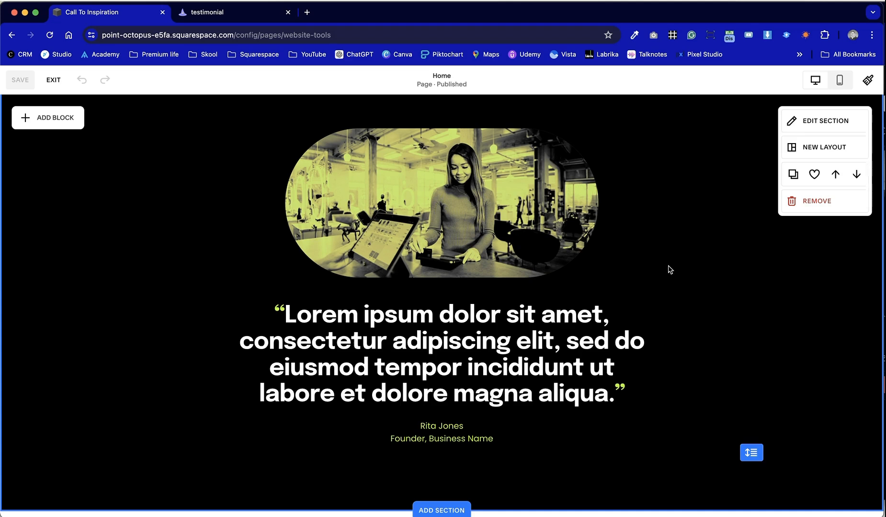
left_click(794, 174)
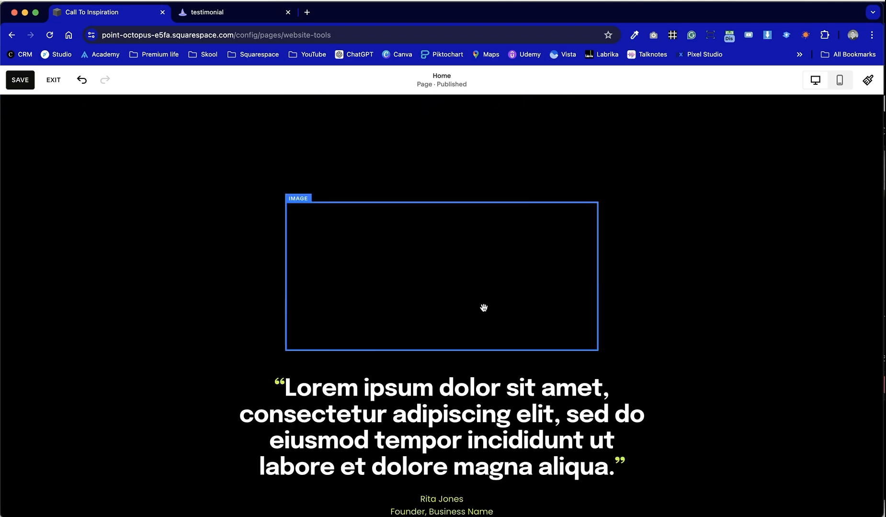
- Narrow the image in the duplicated testimonial section and give it the 1:1 circle shape
left_click(558, 315)
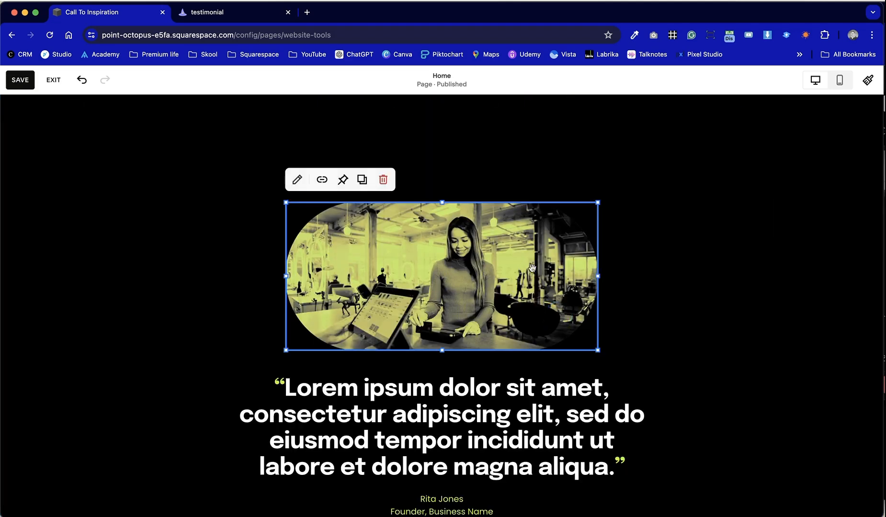
left_click_drag(602, 274, 467, 272)
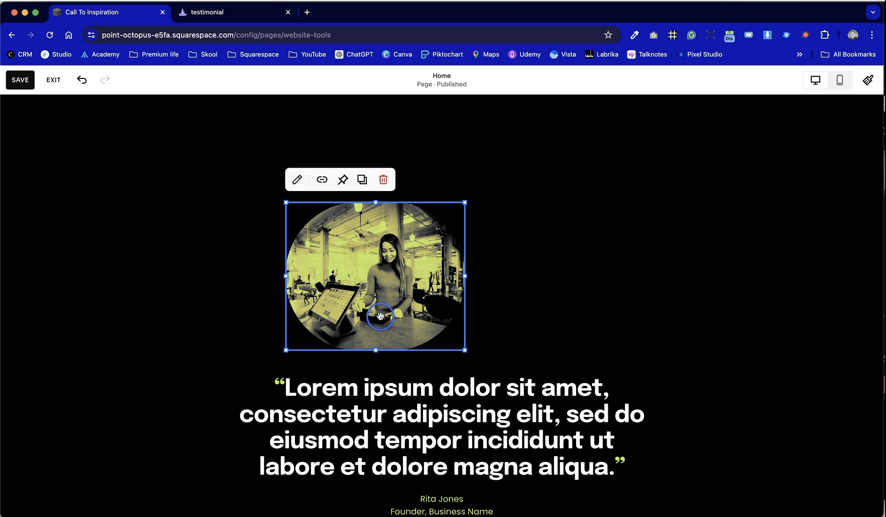
double_click(381, 316)
left_click(537, 216)
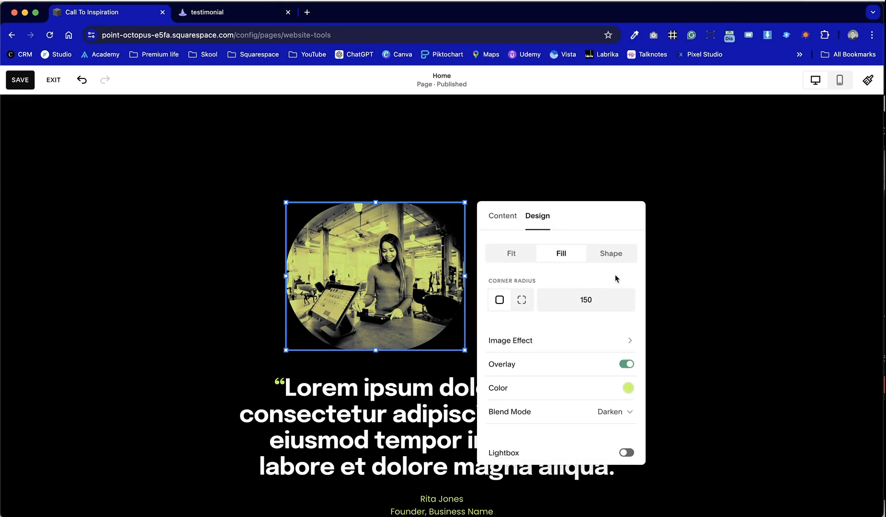
left_click(619, 252)
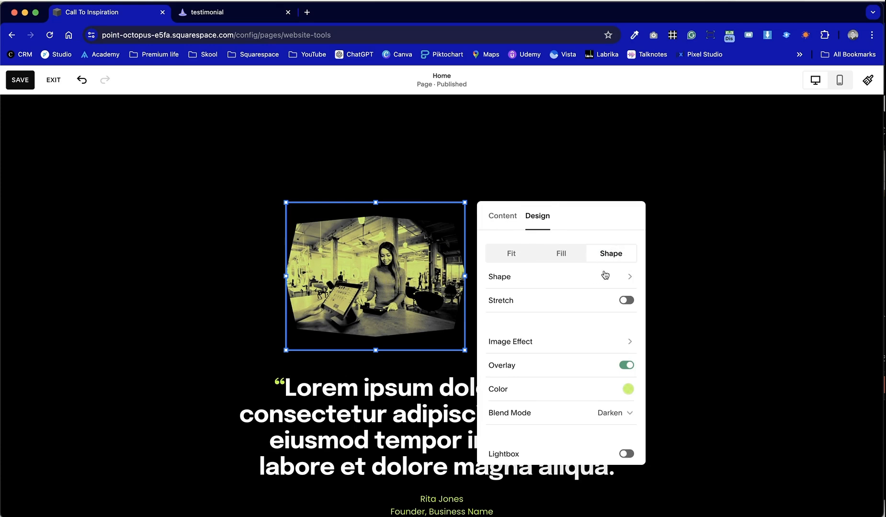
left_click(579, 274)
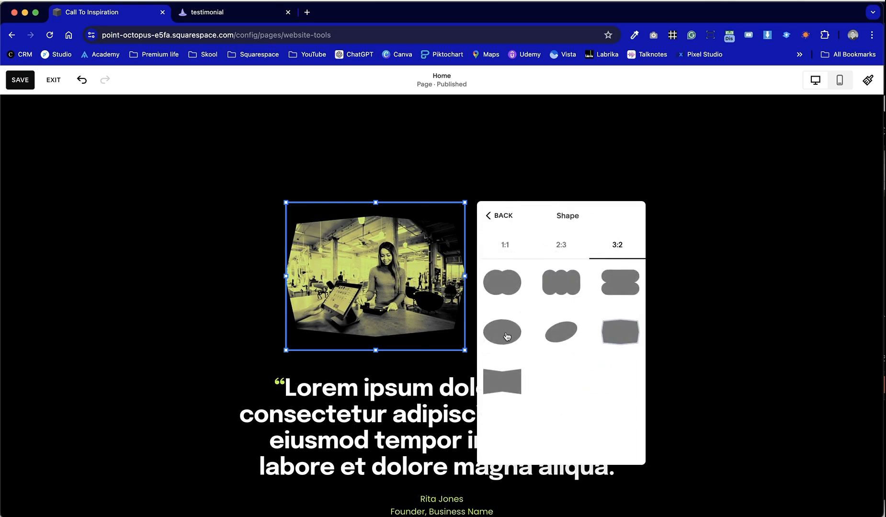
left_click(510, 251)
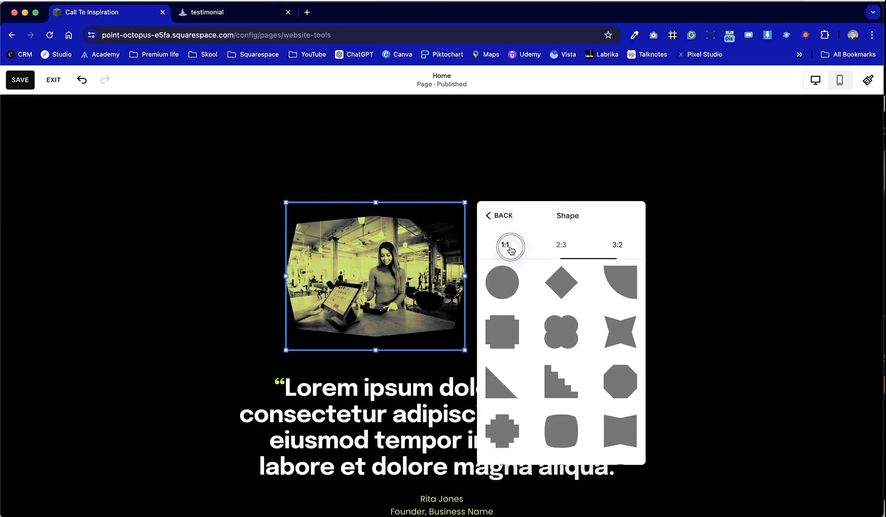
left_click(504, 294)
left_click(406, 151)
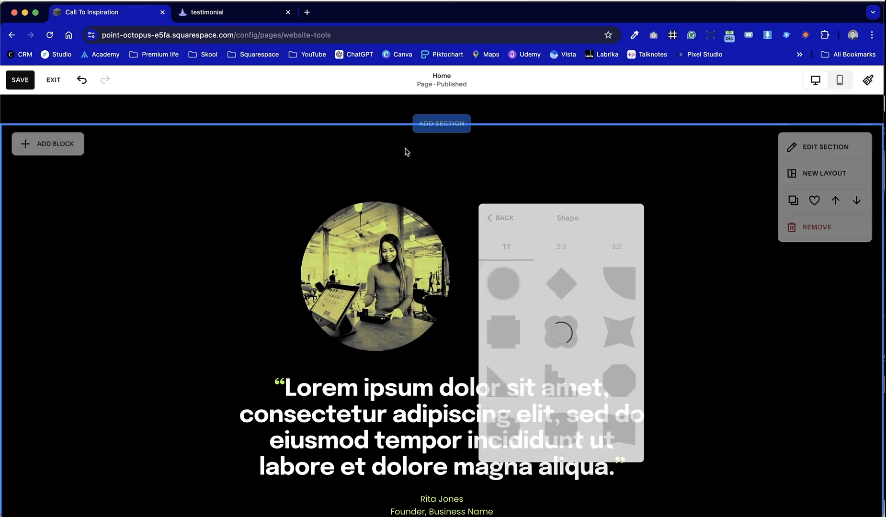
- Shrink the circular image and move it left so its block lines up with the quote's left edge
left_click(406, 240)
left_click_drag(465, 202, 358, 262)
left_click(431, 279)
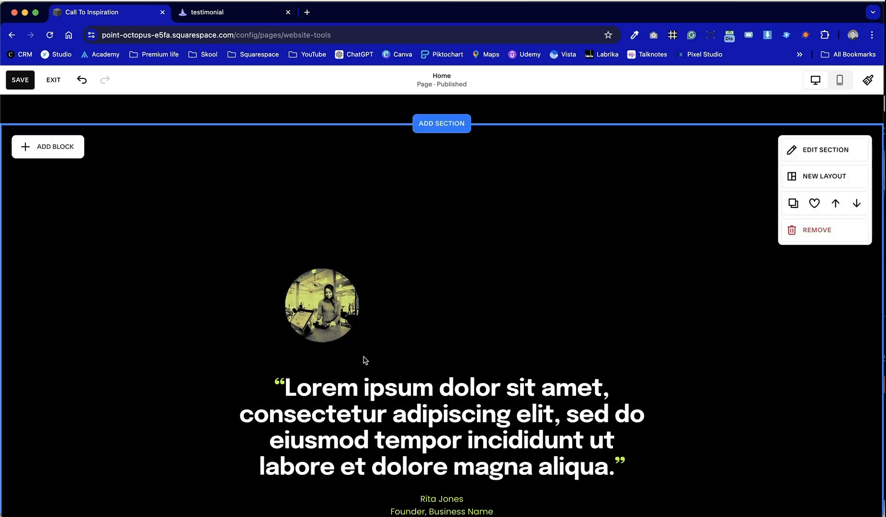
left_click_drag(331, 316, 280, 318)
left_click(406, 307)
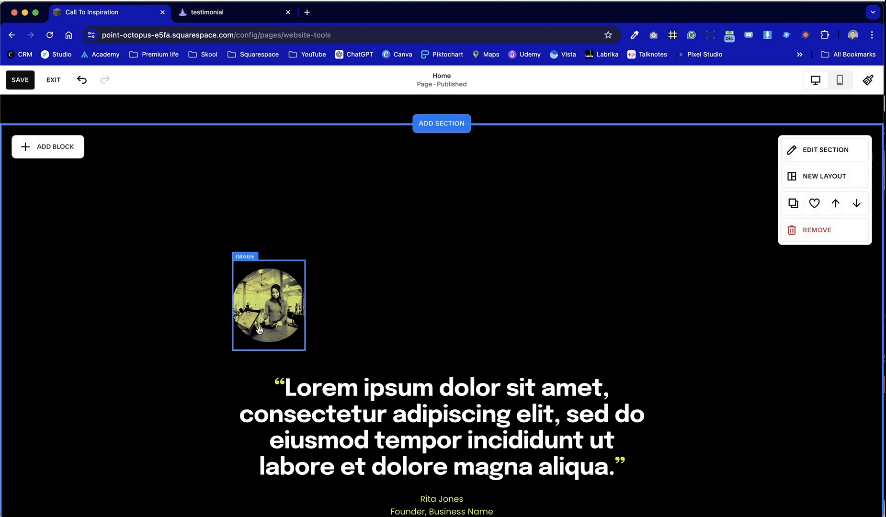
- Move the quote up and to the right, place the circular image level with the author details and shrink it to avatar size
scroll(440, 330, "down", 5)
scroll(441, 330, "up", 3)
left_click_drag(446, 336, 526, 217)
left_click_drag(286, 211, 282, 356)
left_click(246, 414)
left_click(253, 377)
left_click_drag(255, 400, 257, 379)
left_click(341, 339)
- Left-align the author name and title text and move its block directly beside the avatar
left_click(490, 404)
left_click(456, 407)
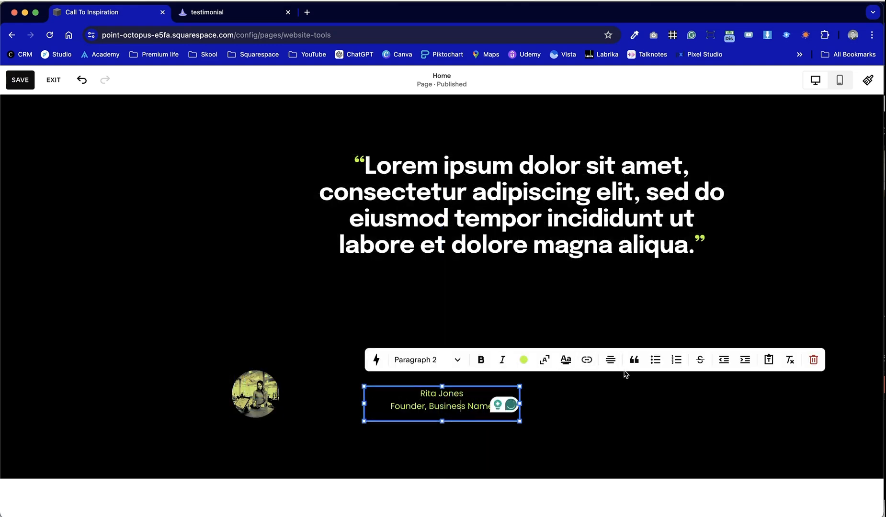
key("super+a")
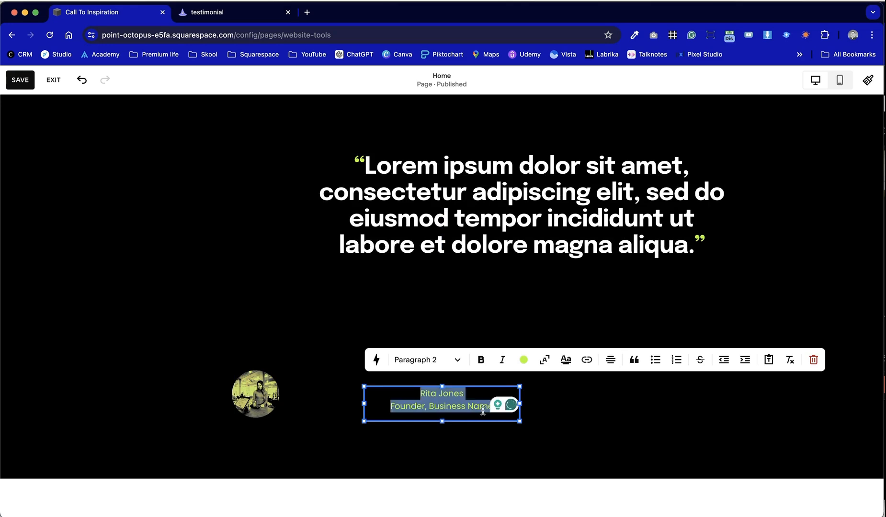
left_click(611, 363)
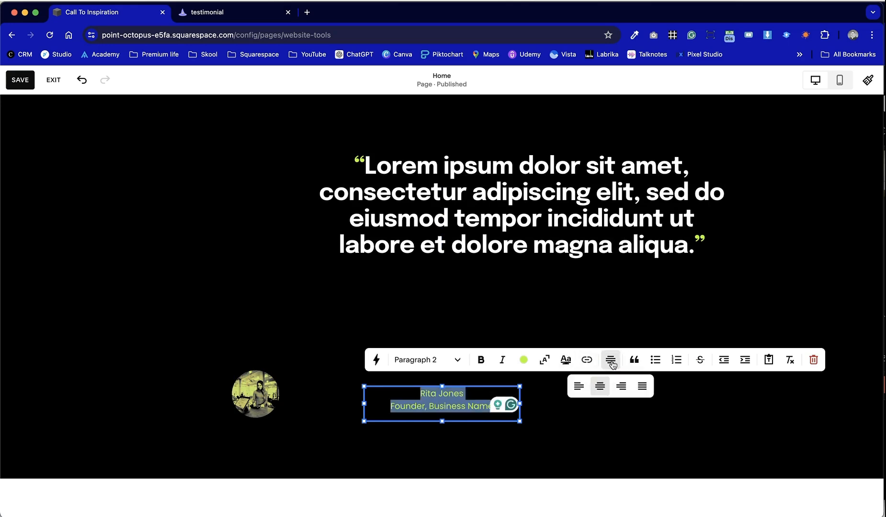
left_click(579, 389)
left_click(593, 427)
left_click_drag(413, 403, 362, 419)
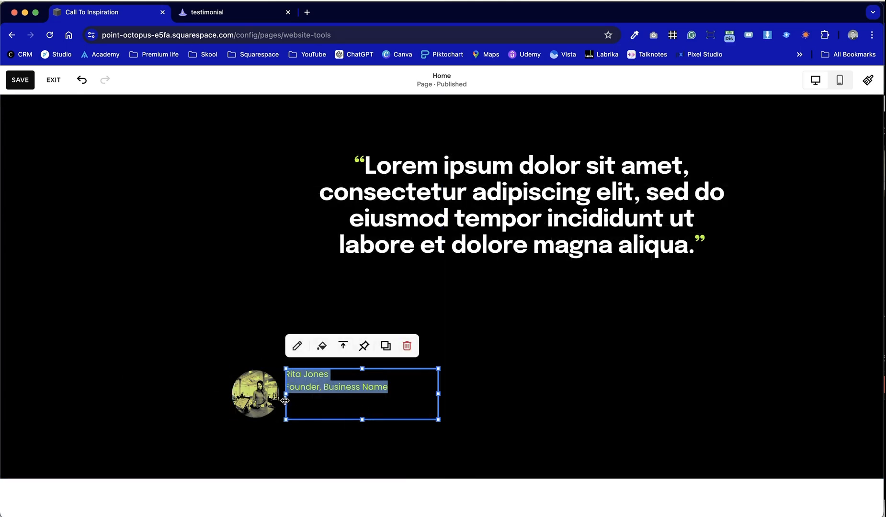
- Vertically centre the author text within its block
left_click(348, 348)
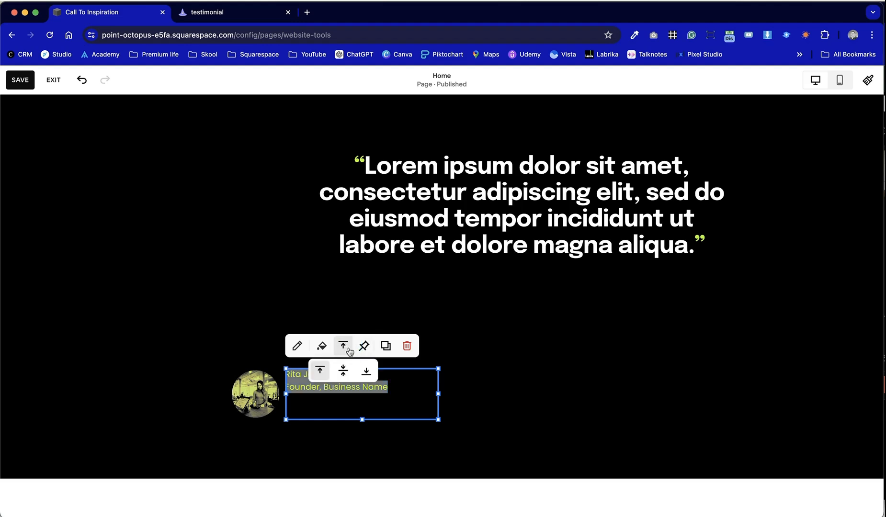
left_click(343, 371)
left_click(485, 424)
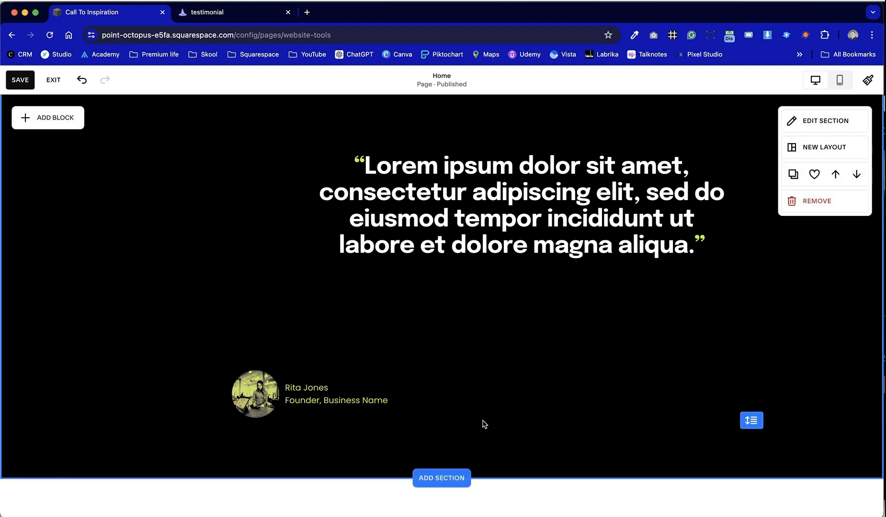
- Move the quote down and left so it sits directly above the avatar, flush with its left edge
left_click(232, 357)
left_click(510, 294)
left_click_drag(517, 286, 455, 310)
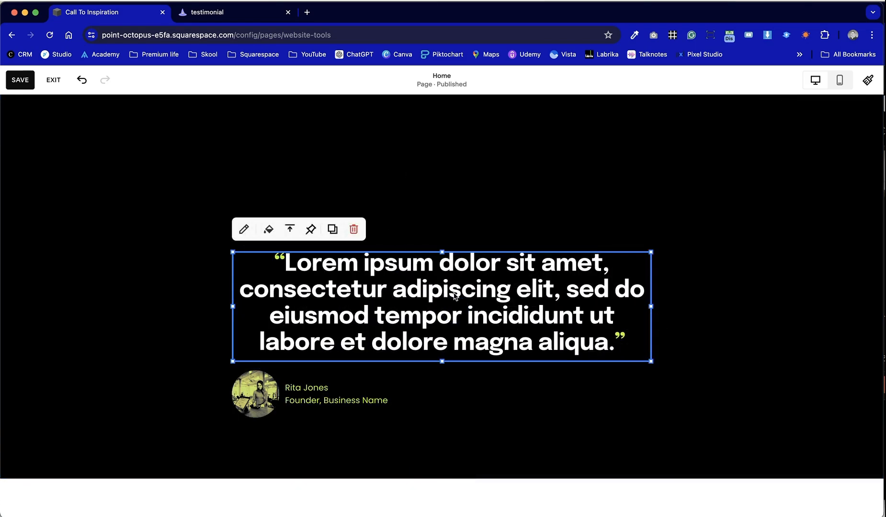
- Left-align all of the quote text
double_click(539, 291)
key("ctrl+a")
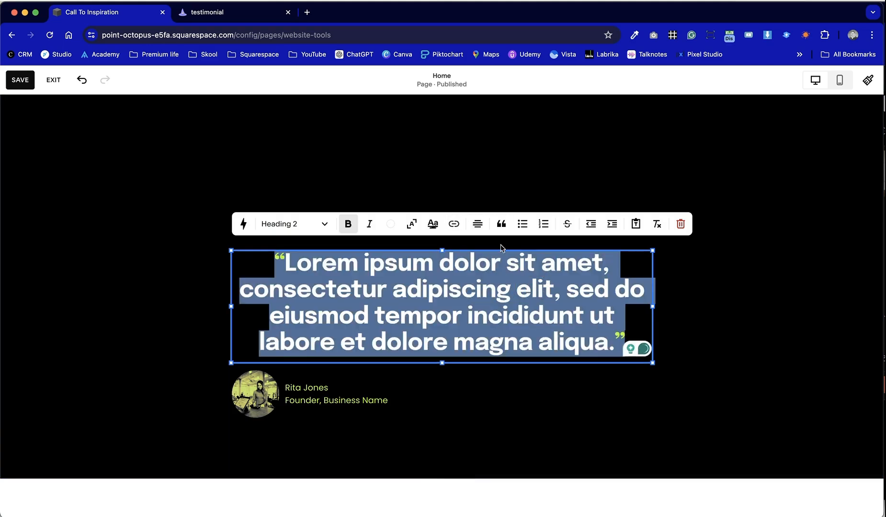
left_click(479, 223)
left_click(446, 251)
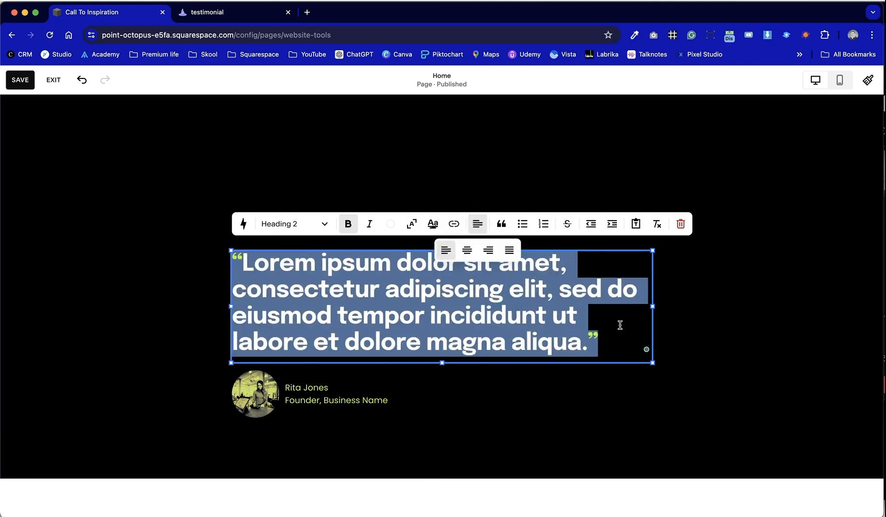
left_click(699, 350)
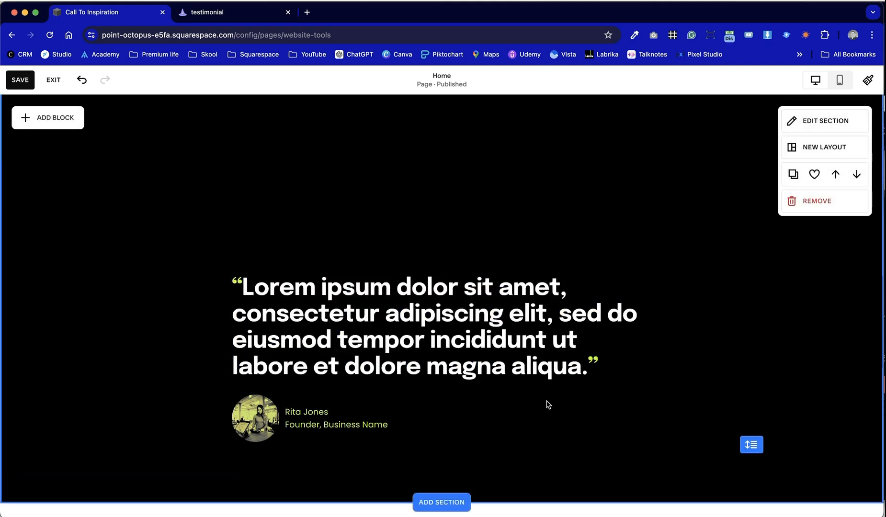
- Move the quote up to widen the gap above the author details and compare the layout with the reference testimonial
left_click_drag(435, 326, 440, 311)
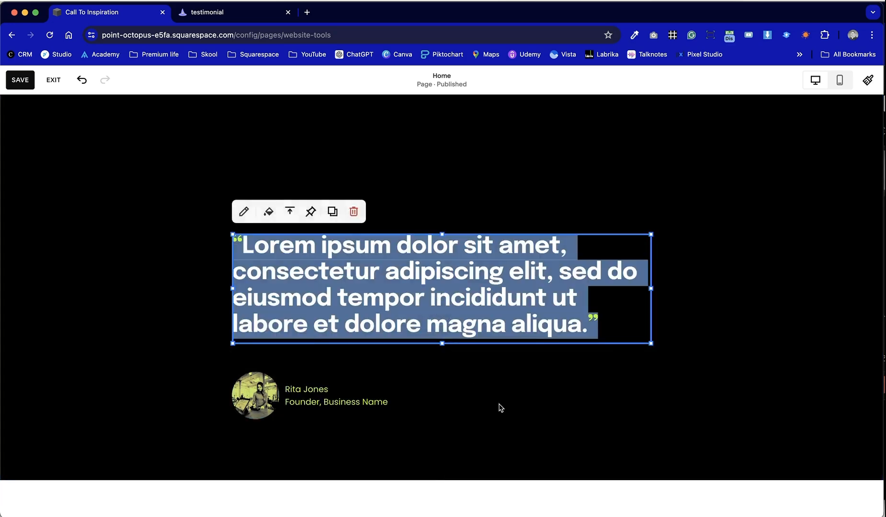
left_click(439, 431)
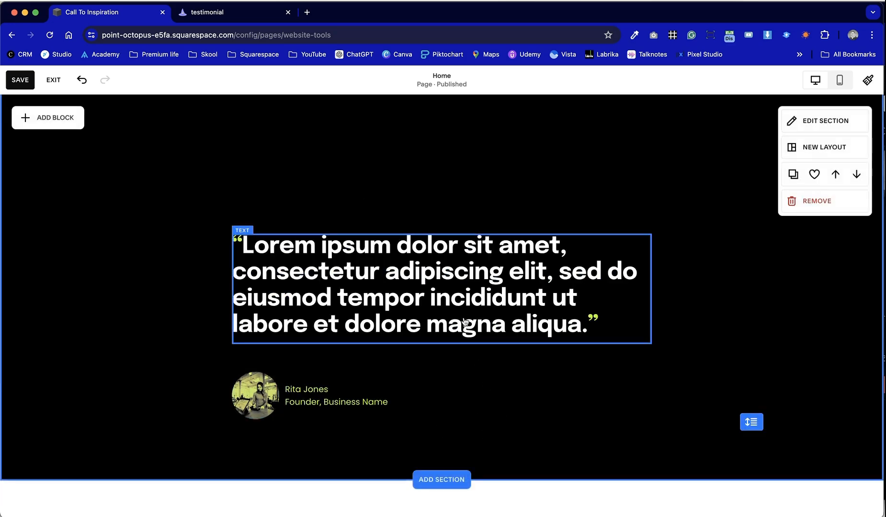
key("ctrl+Tab")
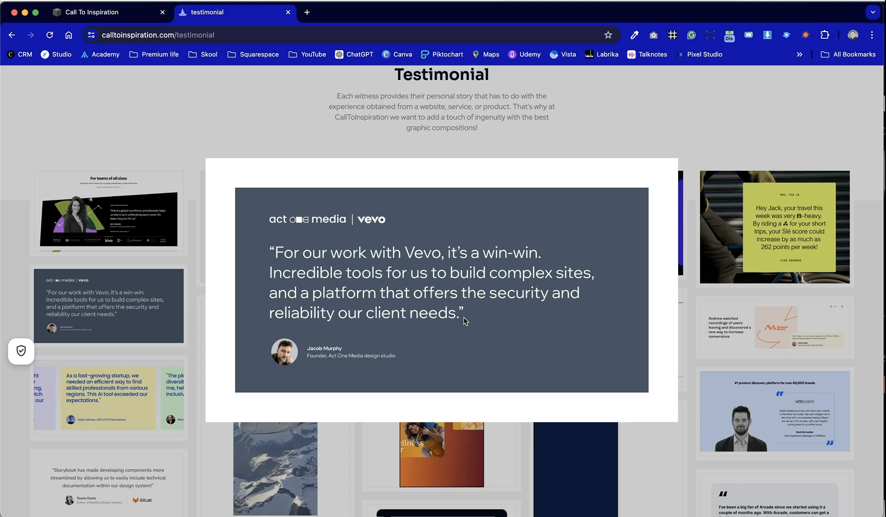
key("ctrl+shift+Tab")
left_click(425, 397)
left_click_drag(528, 444, 300, 198)
key("ctrl+z")
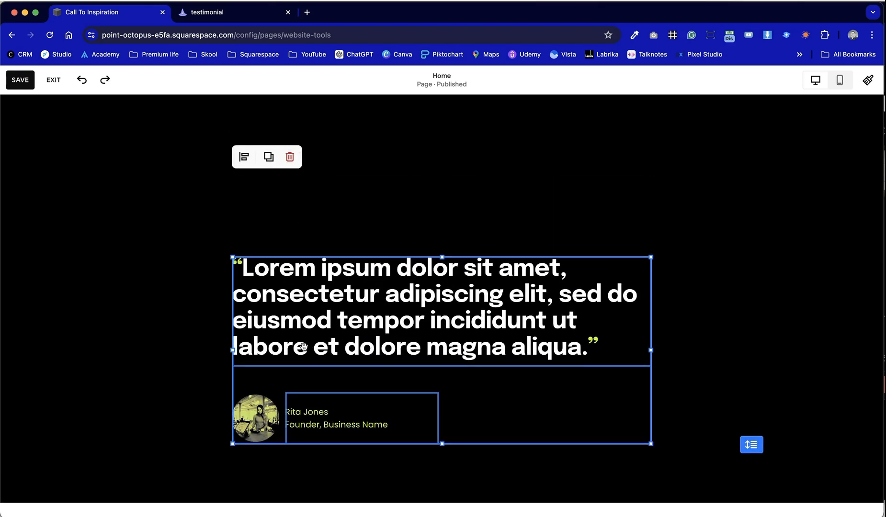
- Select the quote, avatar and author text together and move them up towards the top of the section
left_click(385, 463)
left_click_drag(210, 160, 413, 484)
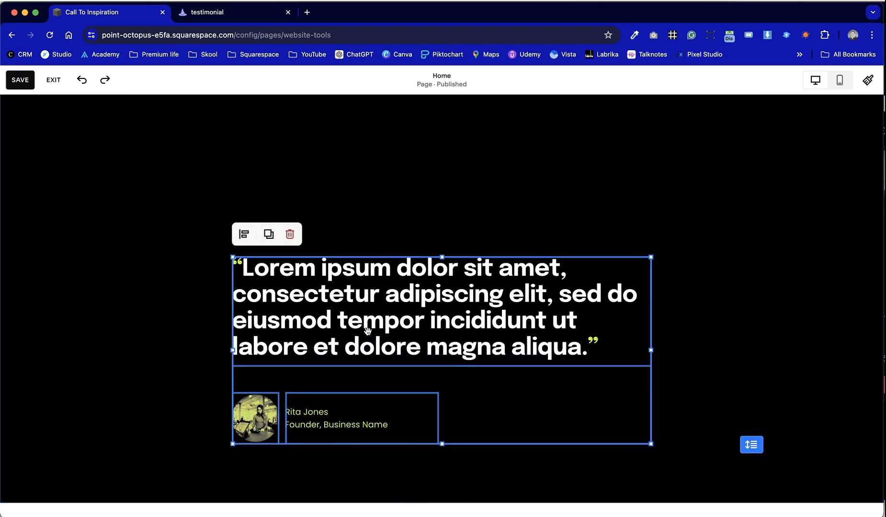
scroll(367, 335, "up", 4)
scroll(369, 335, "down", 1)
left_click_drag(363, 459, 364, 287)
left_click(376, 231)
- Change the colour theme of the testimonial section above, with the pill-shaped image, to Dark 2
scroll(376, 231, "up", 5)
left_click(845, 118)
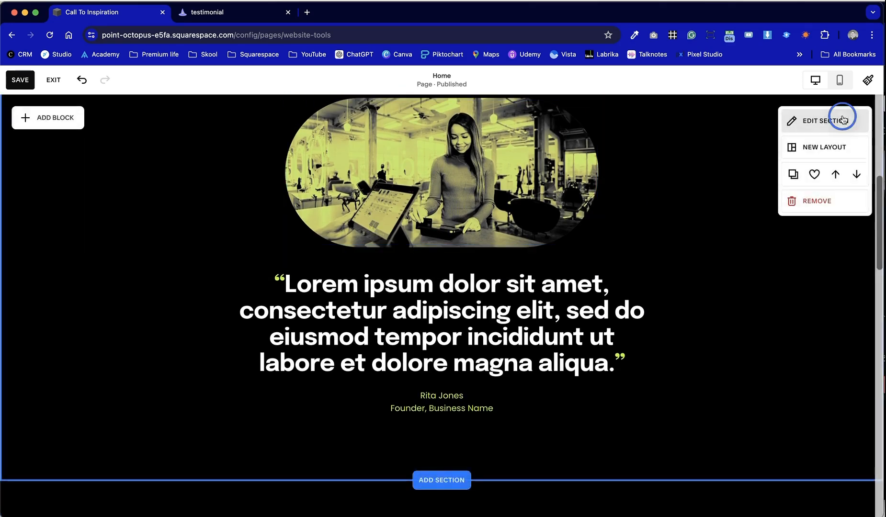
left_click(811, 151)
scroll(786, 331, "down", 3)
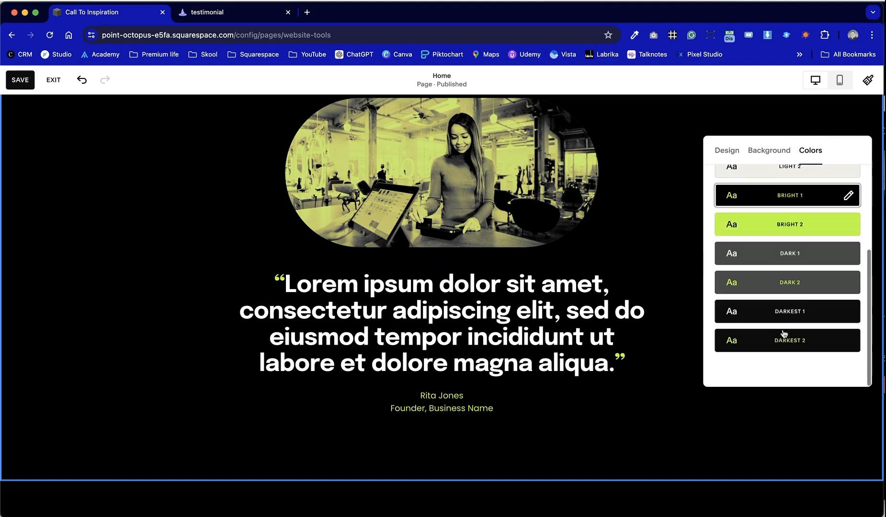
left_click(827, 286)
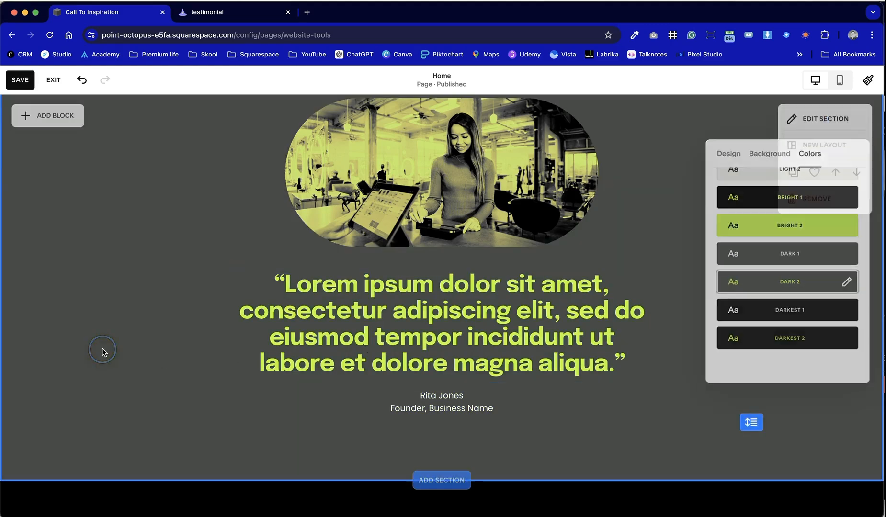
left_click(101, 348)
- Reduce the height of the duplicated testimonial section to trim the empty space below the author details
scroll(102, 349, "down", 5)
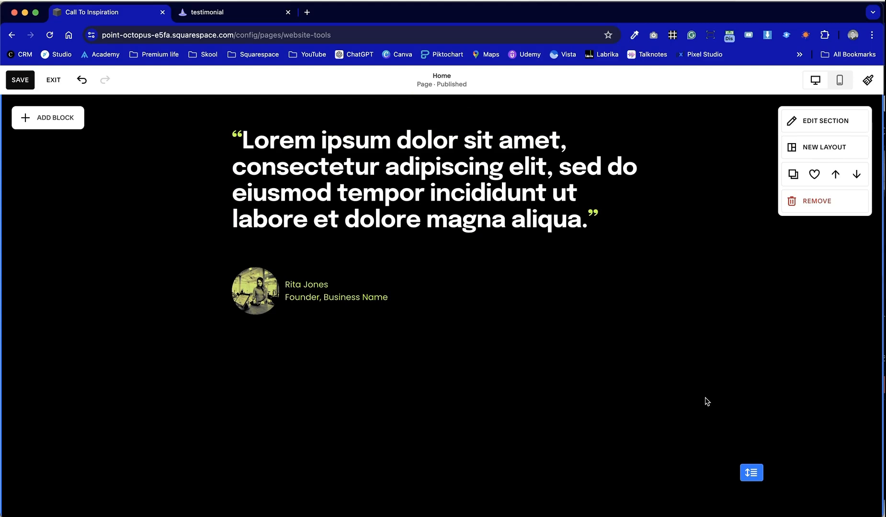
left_click_drag(750, 470, 753, 293)
scroll(752, 293, "up", 2)
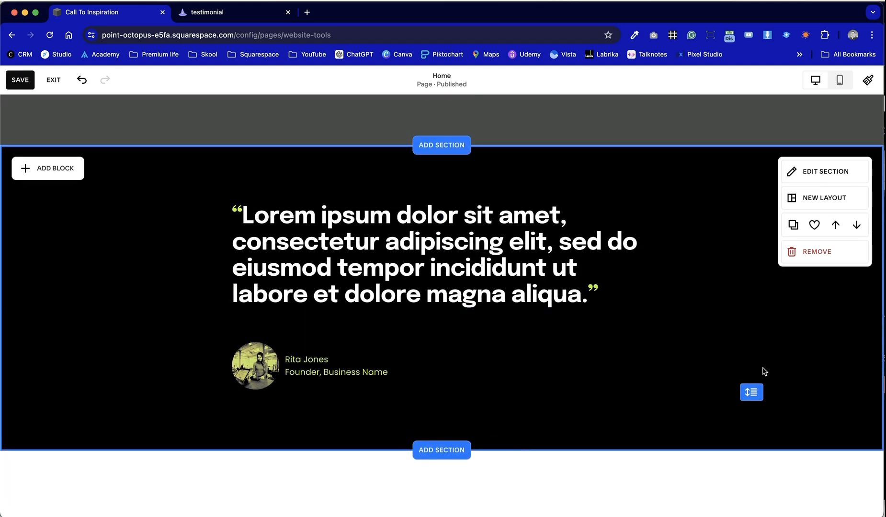
- Try the S, L and M section heights and set a custom height of 60 for the black testimonial section
left_click_drag(741, 399, 748, 364)
left_click(827, 172)
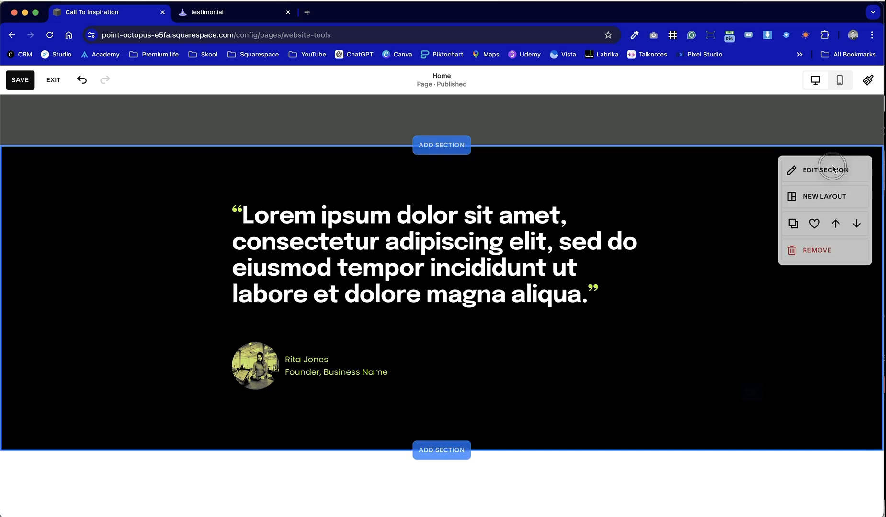
scroll(752, 322, "down", 4)
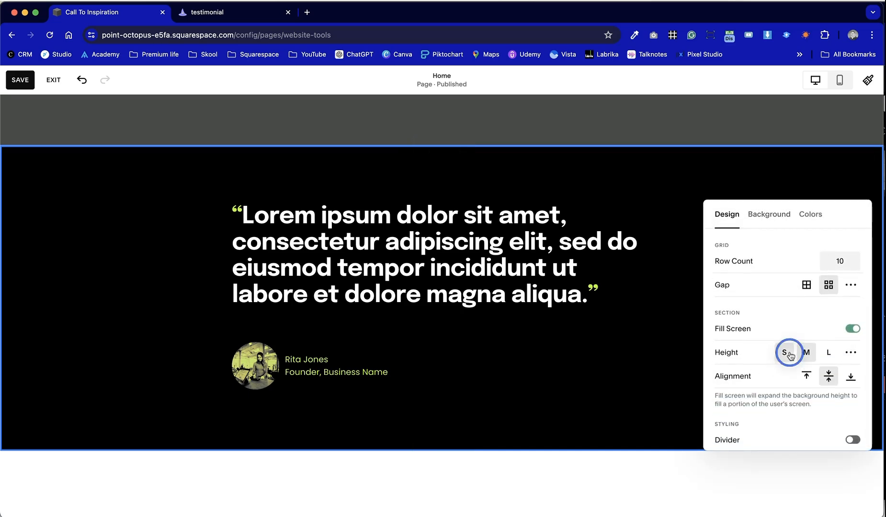
left_click(787, 353)
left_click(829, 299)
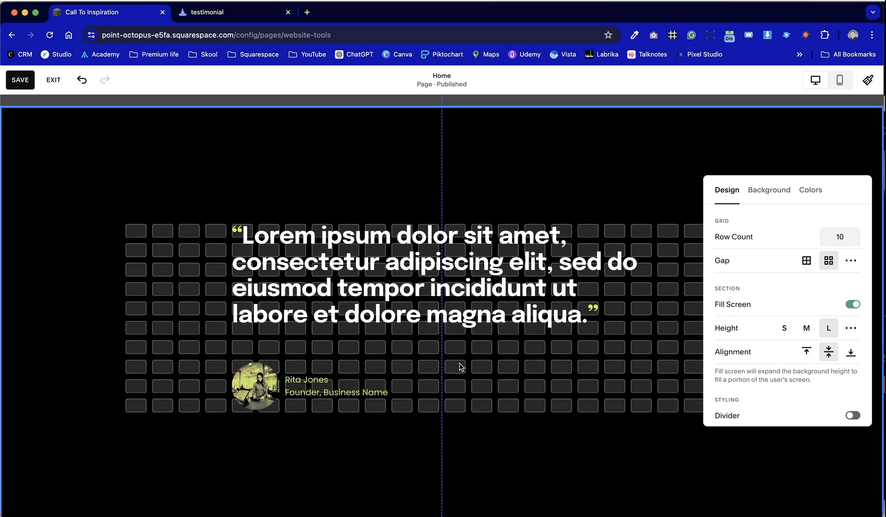
left_click(810, 330)
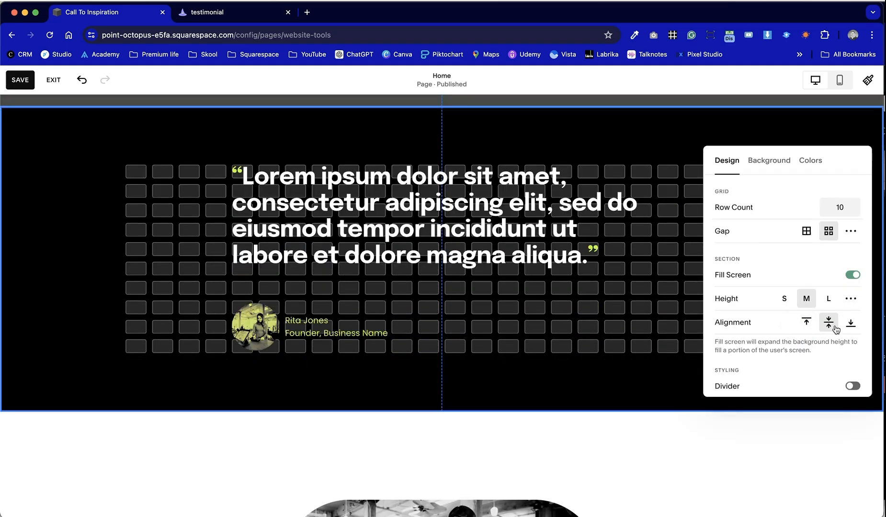
left_click(850, 298)
scroll(689, 277, "up", 3)
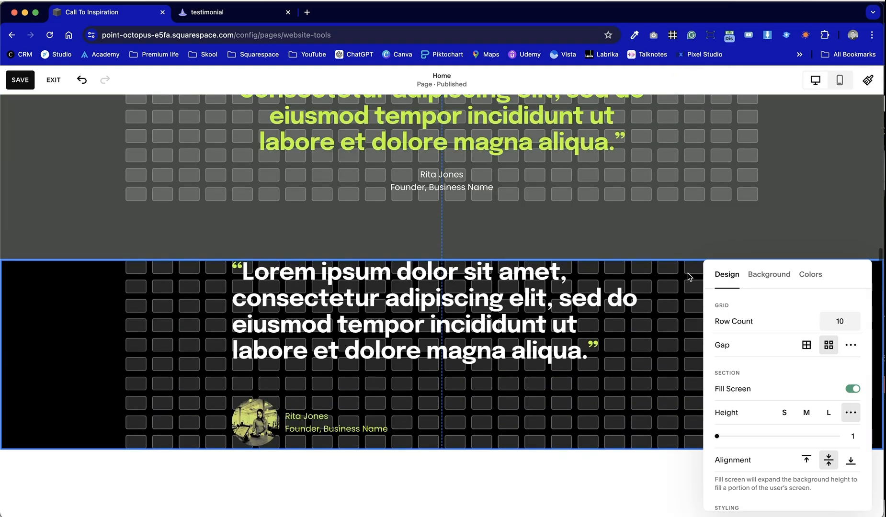
left_click_drag(719, 438, 789, 438)
scroll(582, 443, "down", 3)
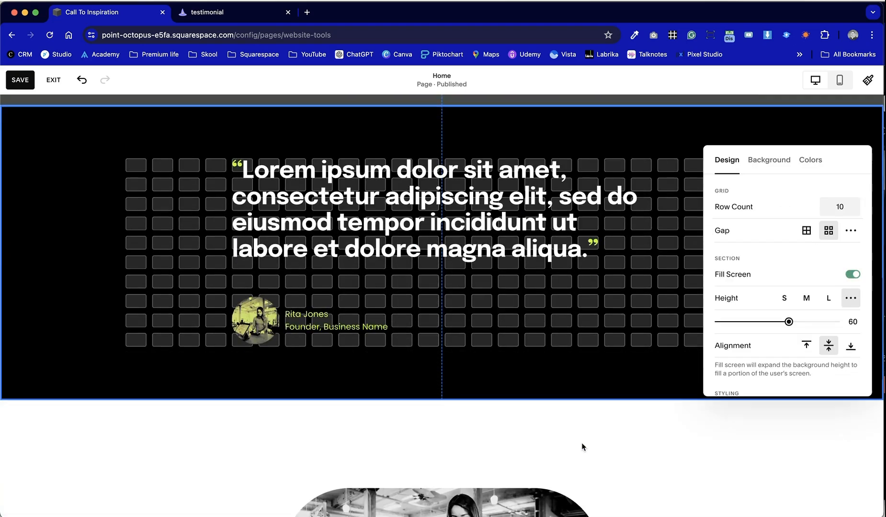
scroll(582, 443, "up", 1)
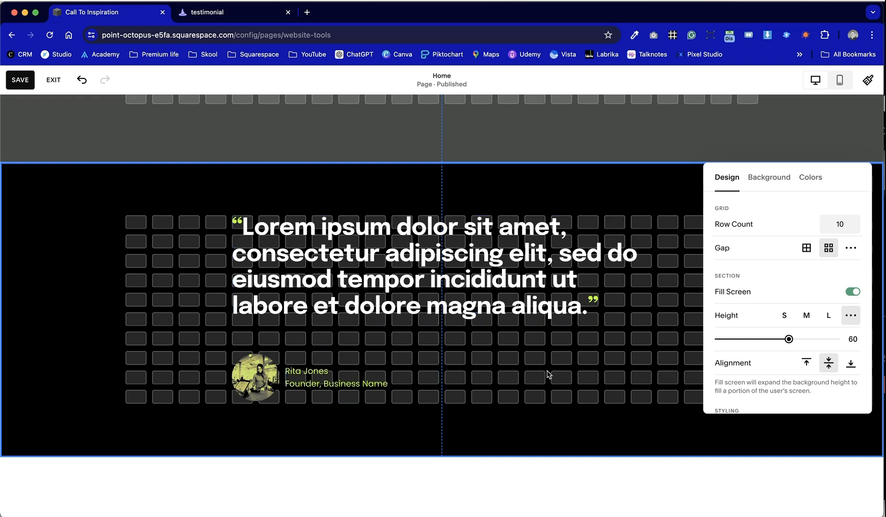
- Move the avatar and author text up one row towards the quote, and shift all three blocks down two rows to free space above
left_click(351, 437)
left_click(461, 437)
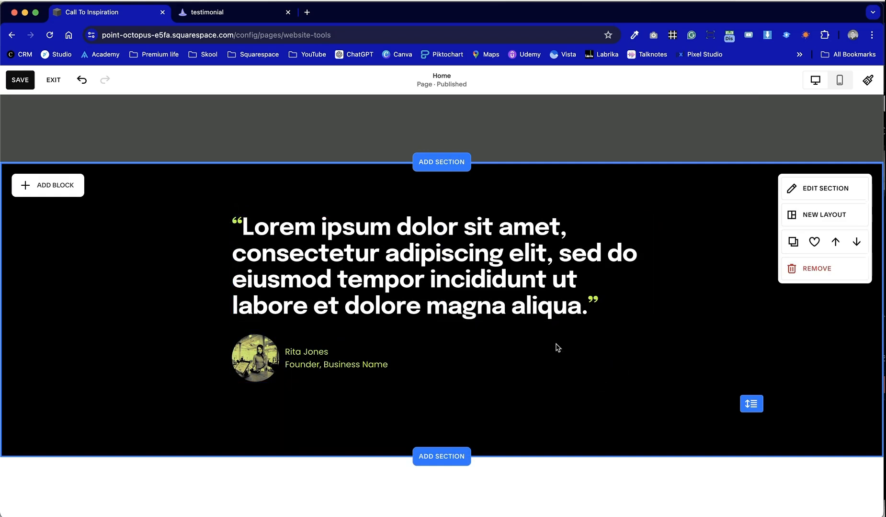
left_click_drag(300, 263, 297, 311)
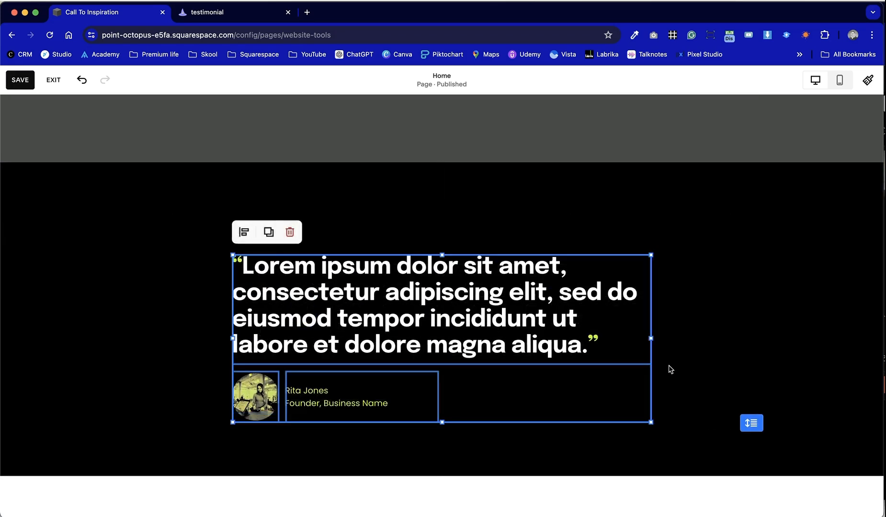
left_click(378, 394)
key("super+d")
left_click(477, 370)
left_click(589, 420)
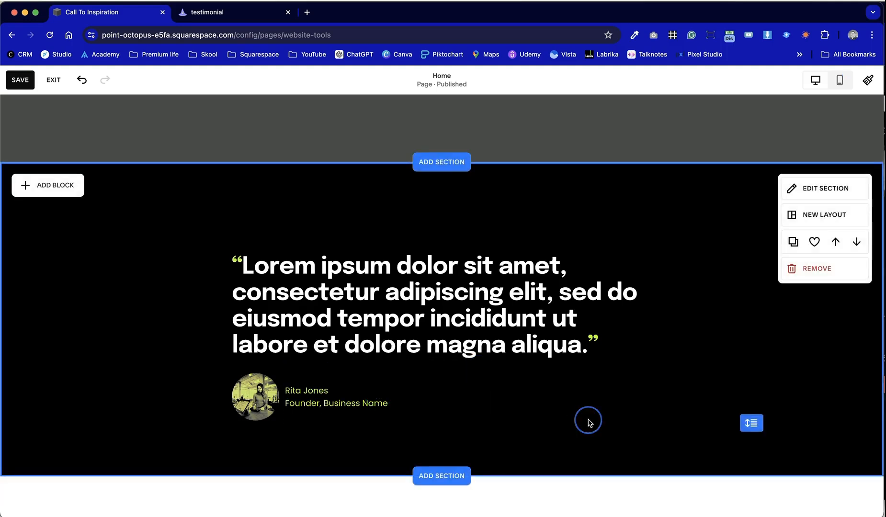
- Add an image block directly above the quote, aligned with the quote's left edge and reduced to a shallow strip
left_click(59, 179)
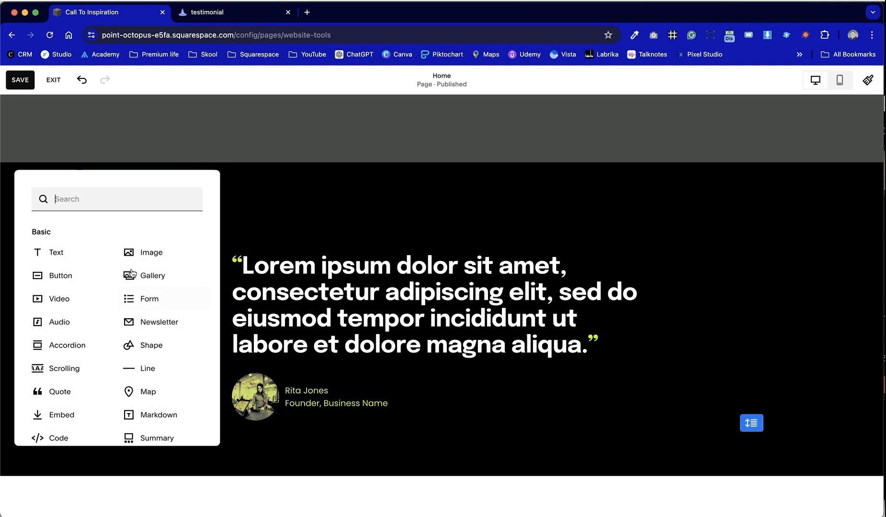
left_click(156, 251)
left_click_drag(212, 291, 293, 253)
left_click_drag(309, 326, 401, 242)
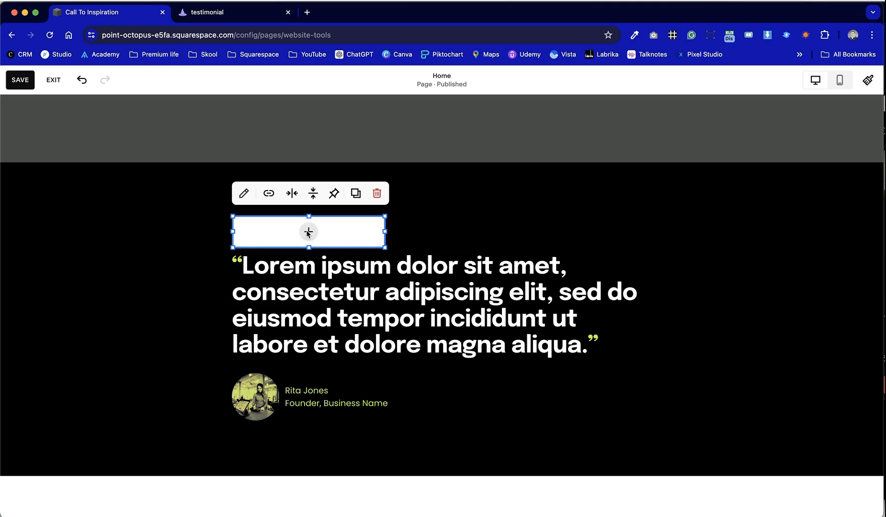
- Search the free images for "logo" and fill the new image block with the grey photo of the Apple logo
left_click(308, 232)
left_click(297, 276)
left_click(319, 184)
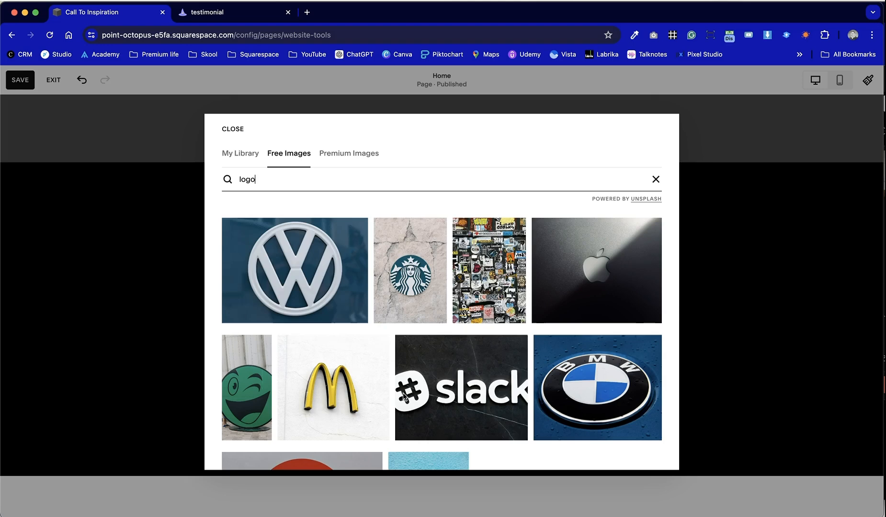
scroll(435, 434, "down", 5)
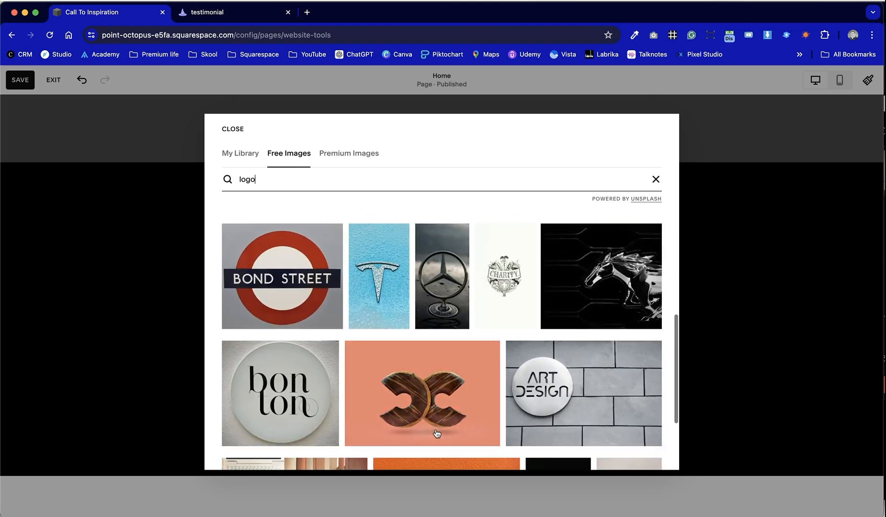
scroll(437, 433, "down", 5)
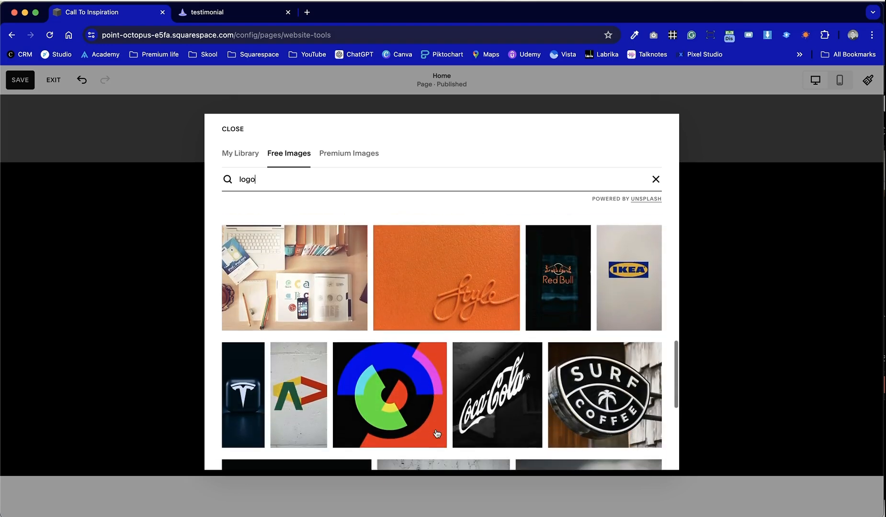
scroll(437, 433, "down", 5)
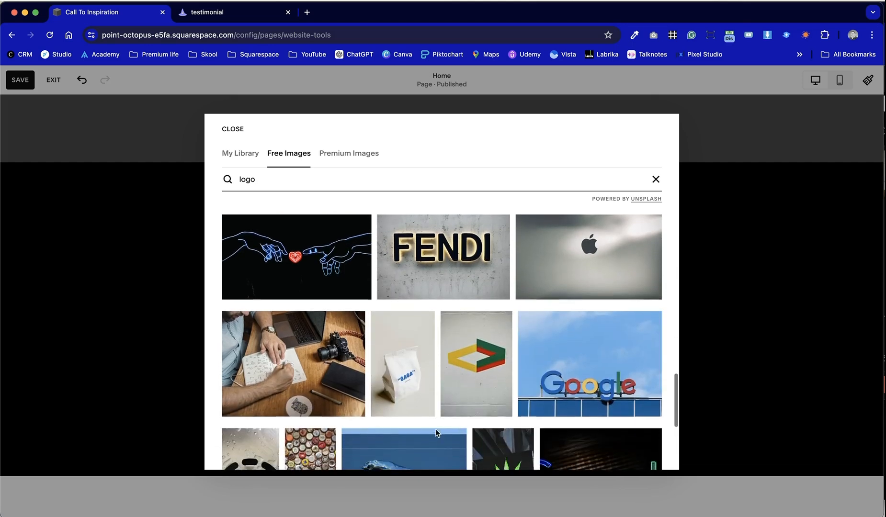
scroll(437, 434, "down", 2)
scroll(630, 240, "up", 2)
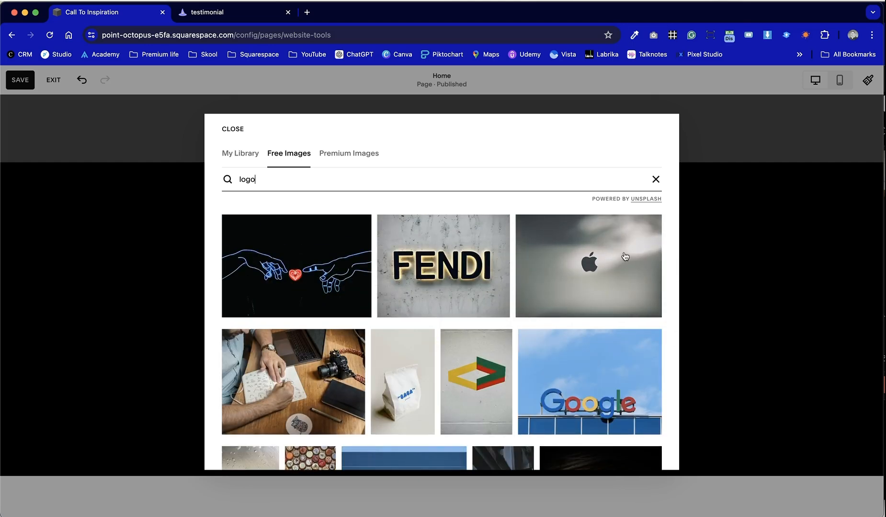
left_click(630, 262)
left_click(330, 372)
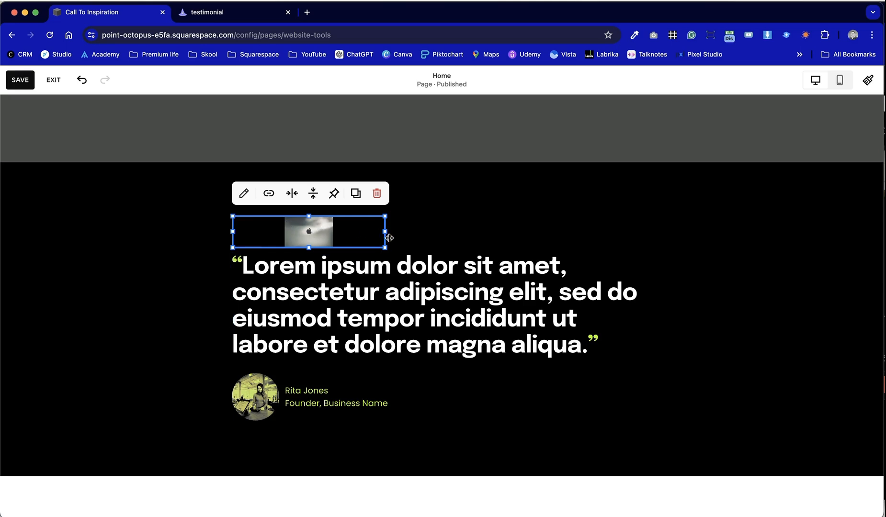
- Switch the logo image's design to Shape for a round crop, and narrow its block to about half the width
left_click(244, 193)
left_click(454, 235)
left_click(532, 272)
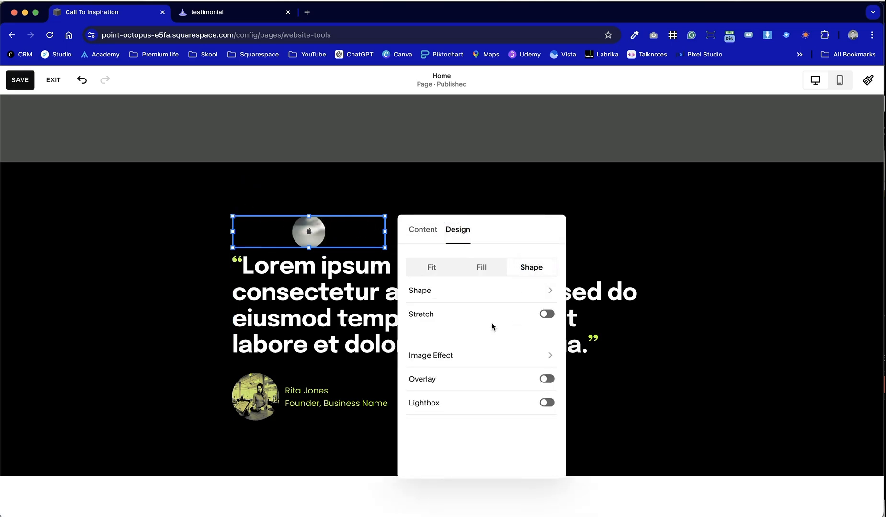
left_click(461, 192)
left_click(359, 233)
left_click_drag(359, 233, 297, 232)
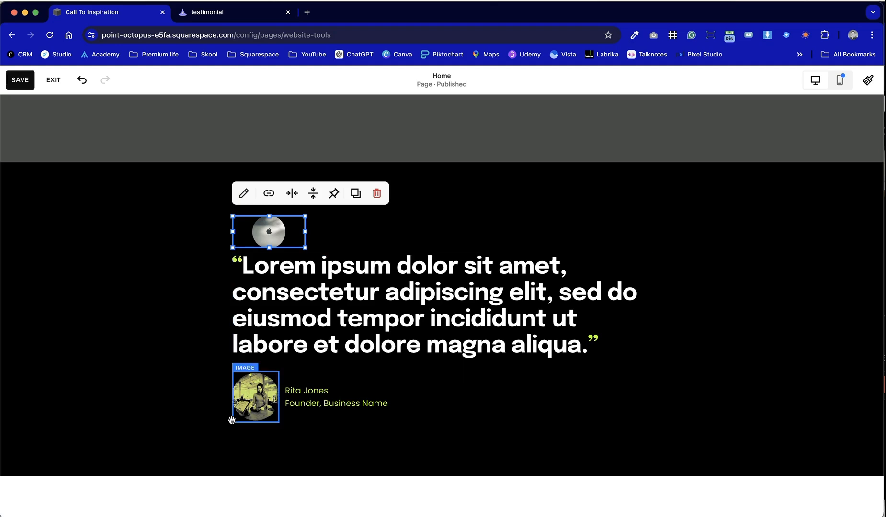
- Move the quote, avatar and author text down one row together to leave a gap below the logo
left_click(457, 443)
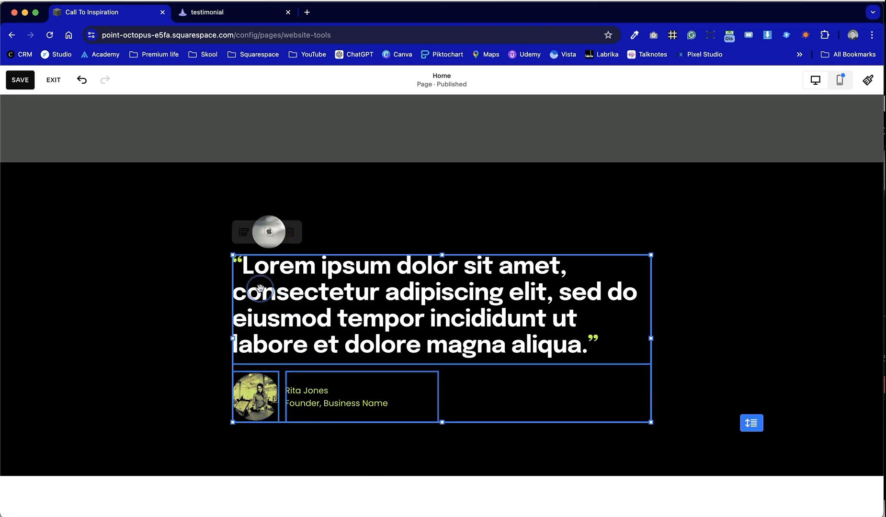
left_click_drag(339, 303, 338, 317)
left_click(530, 233)
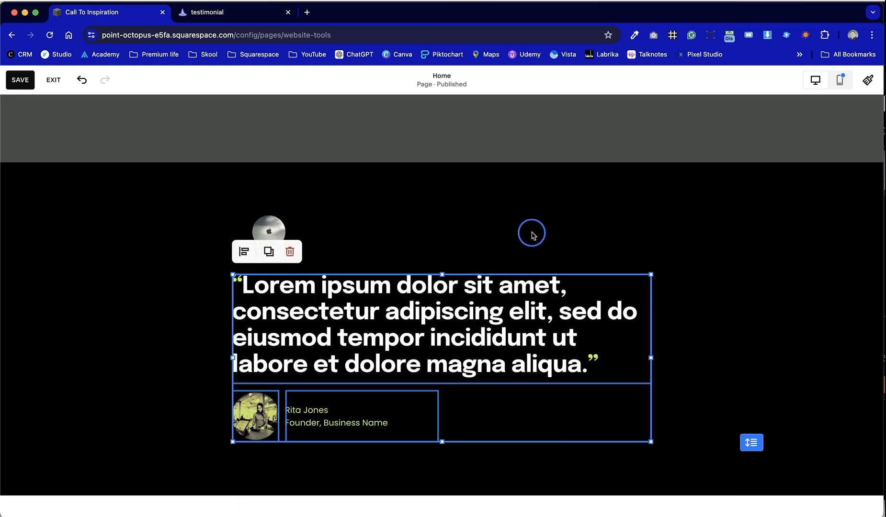
- Align the round logo to the left of its image block and narrow the block to the avatar's width
left_click(277, 250)
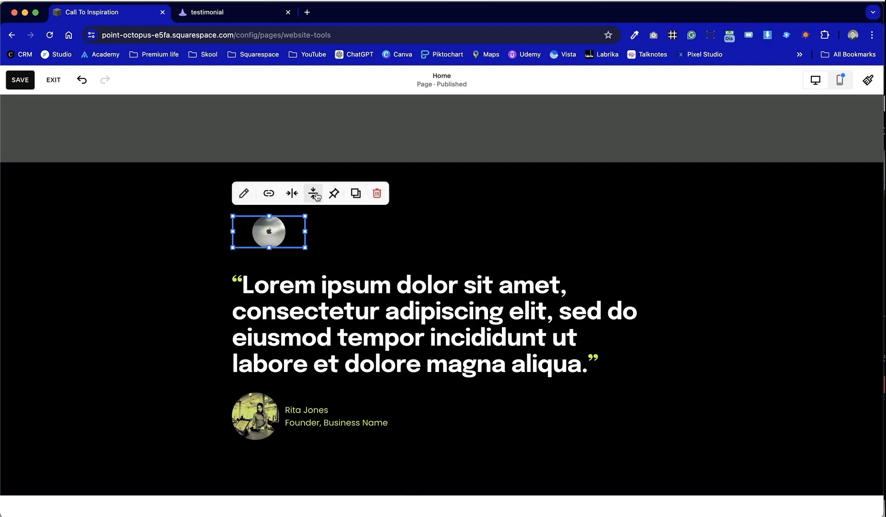
left_click(292, 193)
left_click(269, 218)
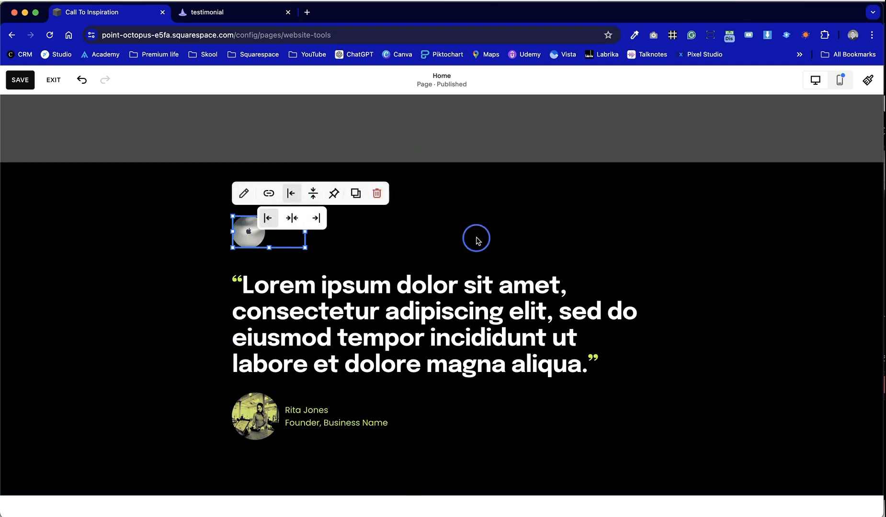
left_click(475, 238)
left_click(298, 232)
left_click_drag(307, 230, 280, 230)
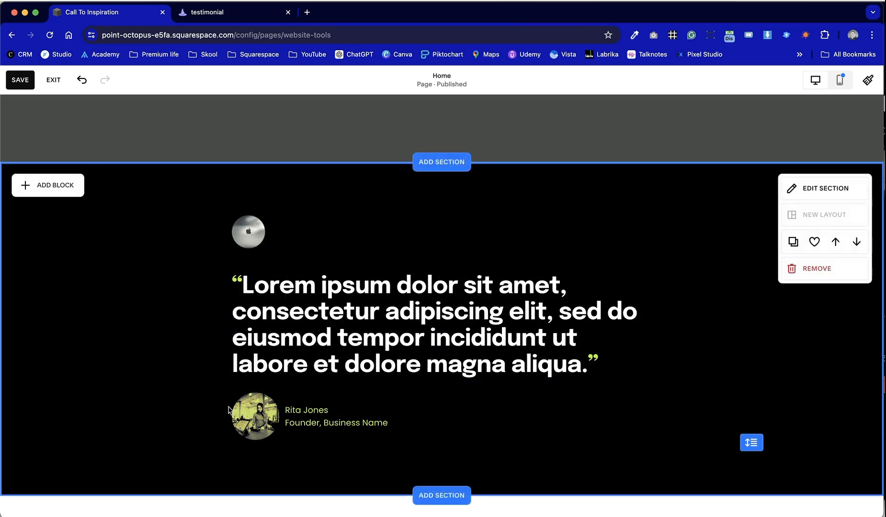
- Close the gap between the logo and quote, shifting all blocks up one row and trimming the section's height to match
left_click_drag(249, 218, 250, 235)
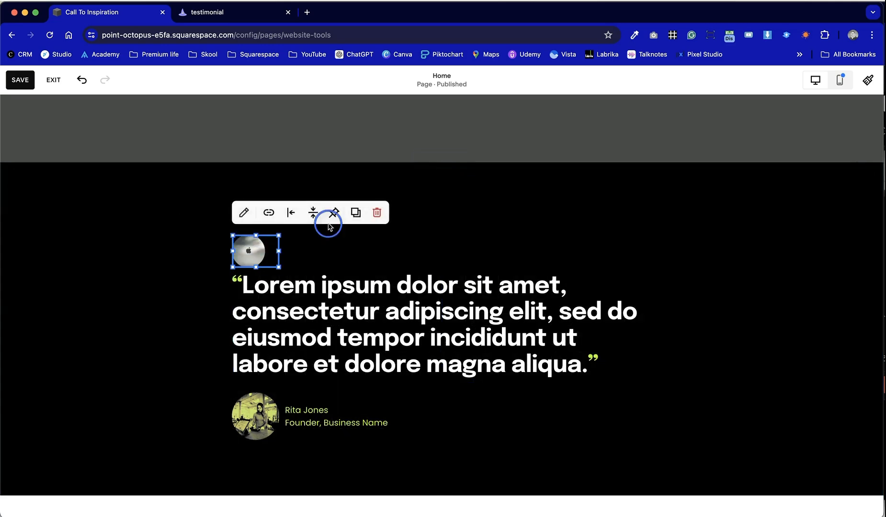
left_click(321, 257)
left_click_drag(405, 483, 263, 227)
left_click(496, 461)
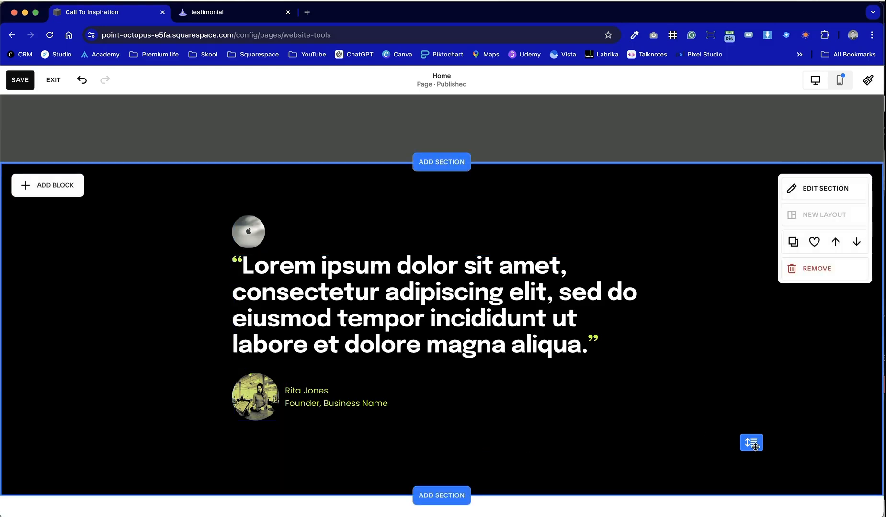
left_click(752, 367)
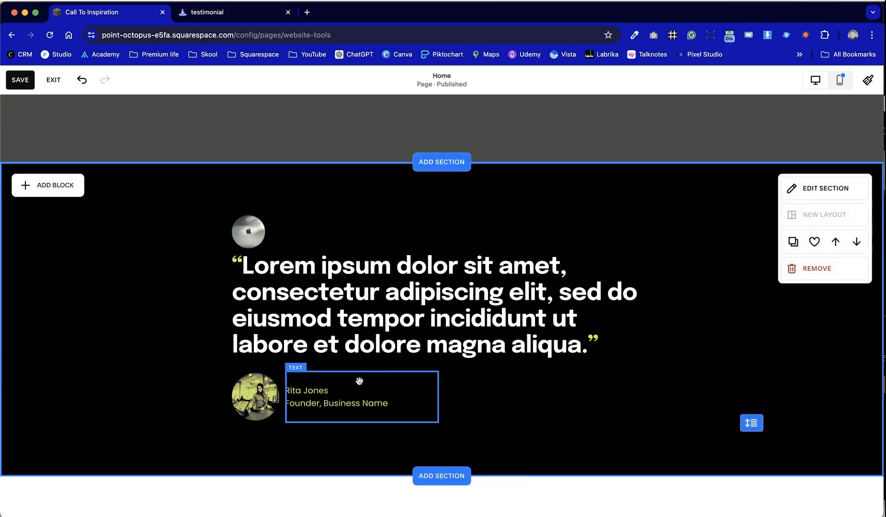
- Try placing a duplicate of the author text beside the logo, and remove it along with the extra row in the section
left_click(355, 400)
left_click(386, 348)
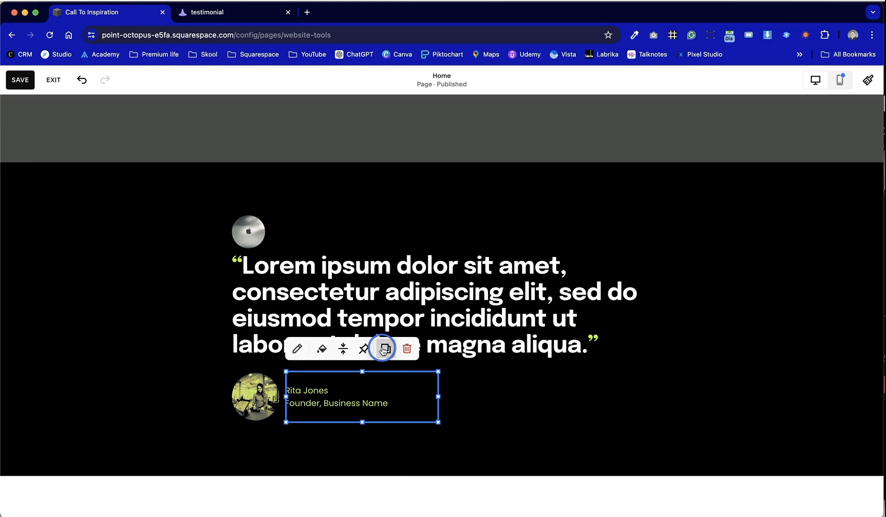
left_click_drag(376, 434, 354, 256)
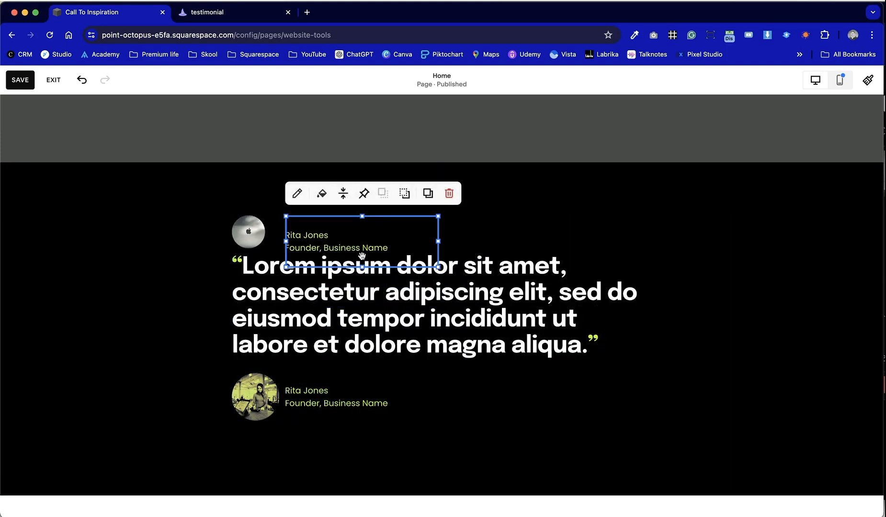
left_click(449, 193)
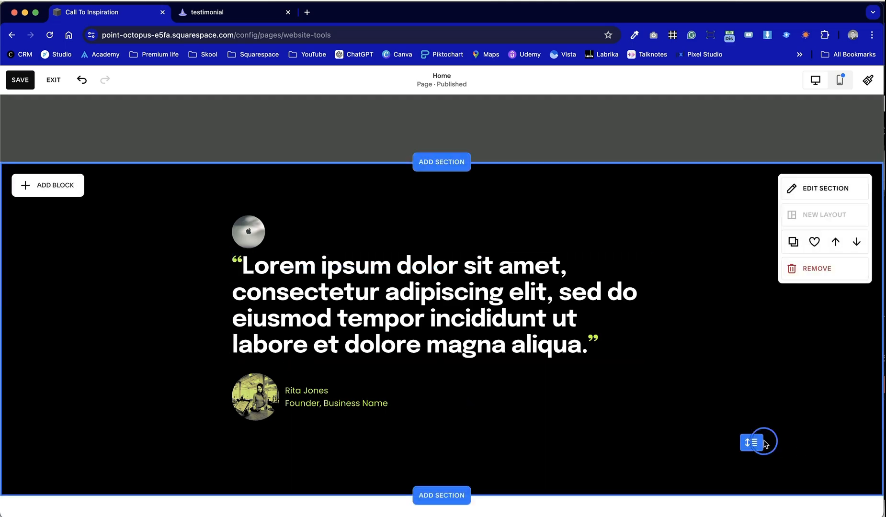
left_click_drag(753, 440, 751, 425)
- Replace the job title line below the author's name with "Product Designer, Apple"
left_click(639, 340)
left_click(319, 407)
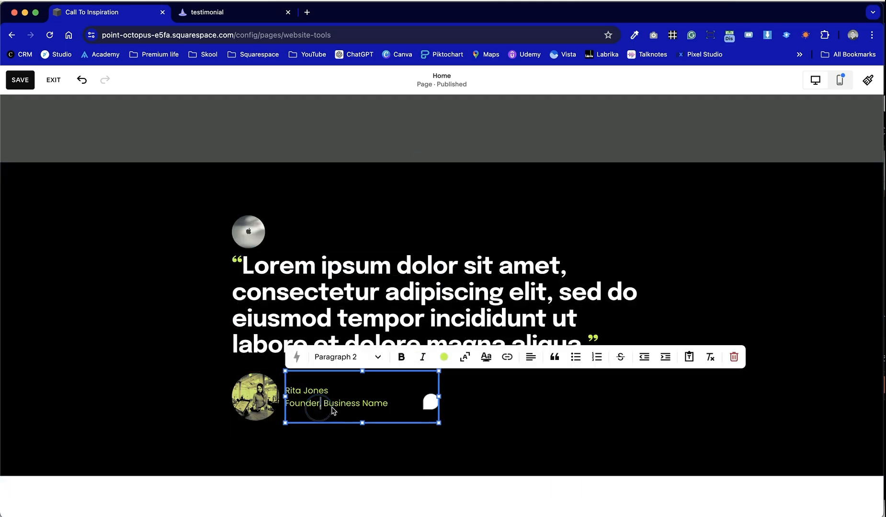
triple_click(320, 408)
type("O")
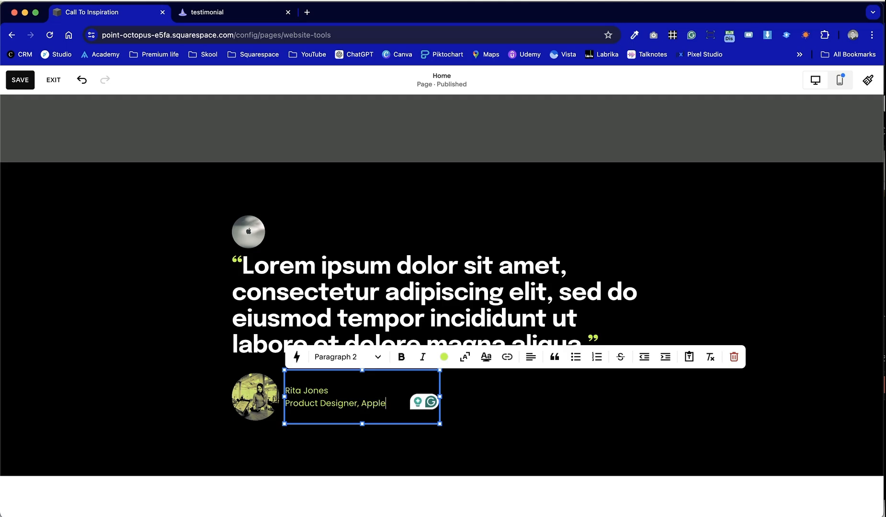
left_click(162, 354)
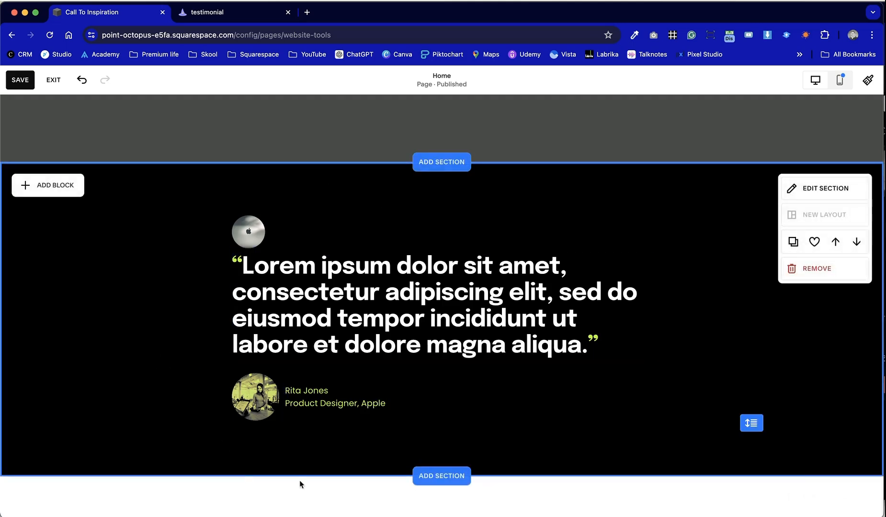
- Vertically center the quote text within its block
left_click(337, 257)
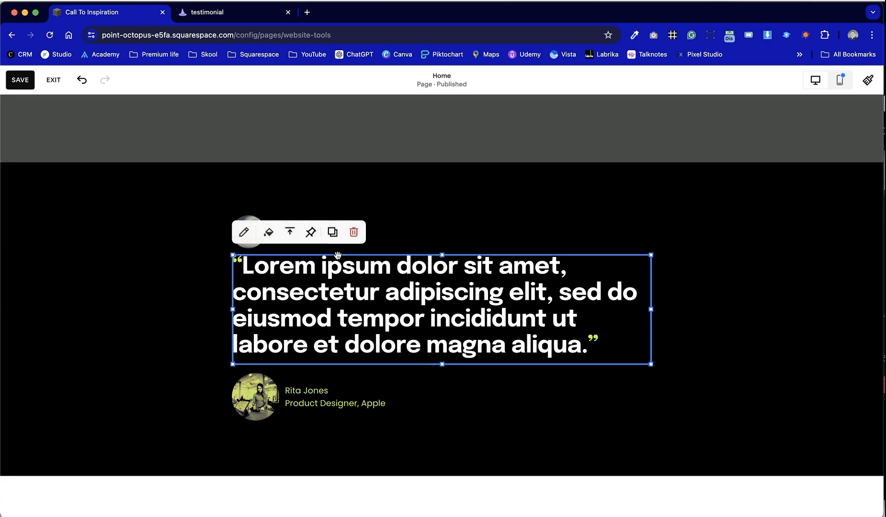
left_click(290, 232)
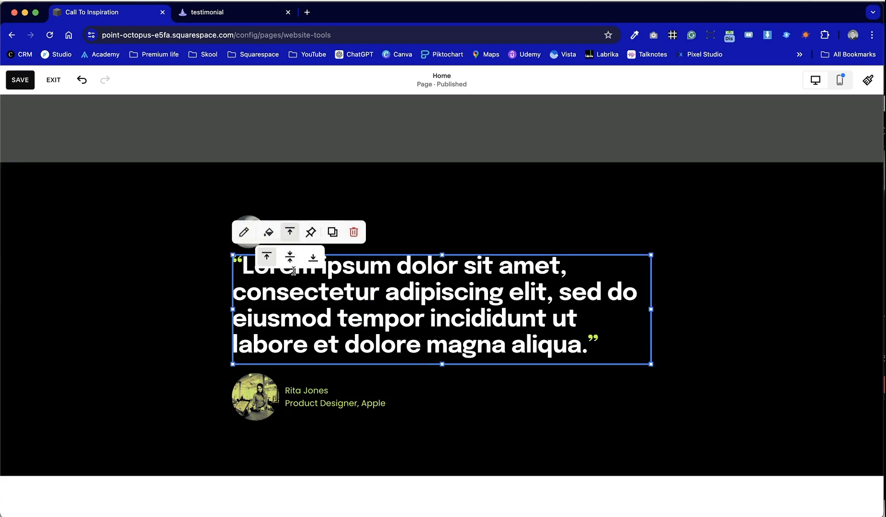
left_click(290, 259)
left_click(205, 290)
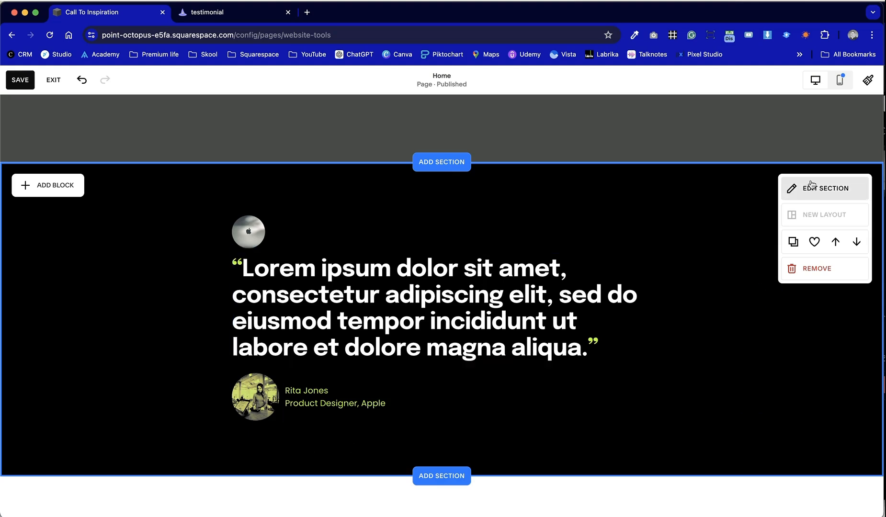
- Set the testimonial section's grid gap to custom spacing of 20 horizontally and 17 vertically
left_click(804, 193)
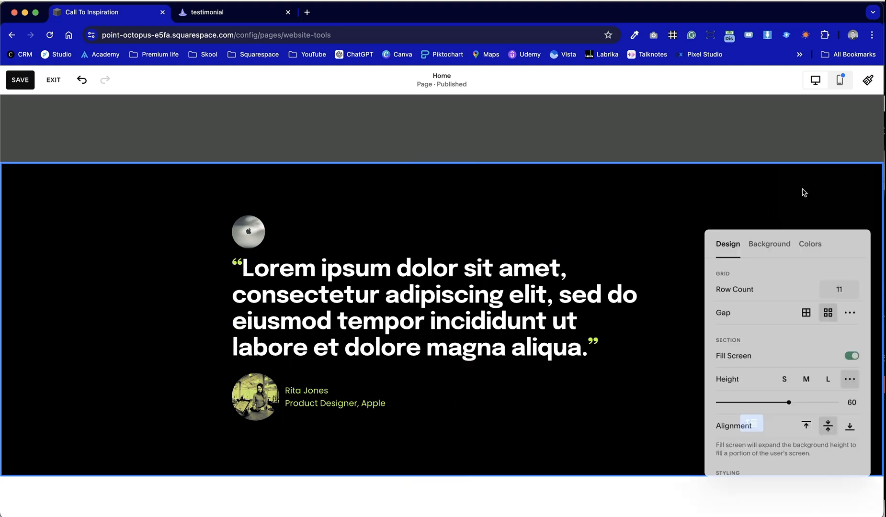
left_click_drag(840, 235, 783, 185)
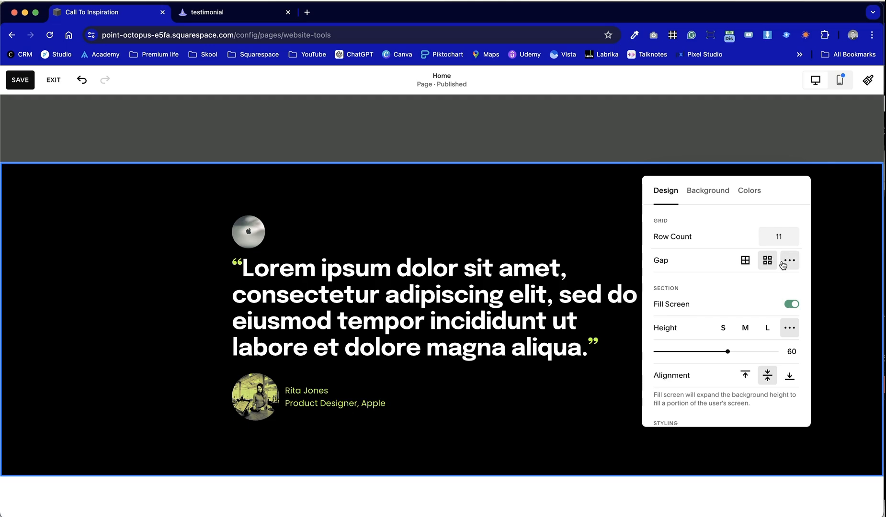
left_click(745, 262)
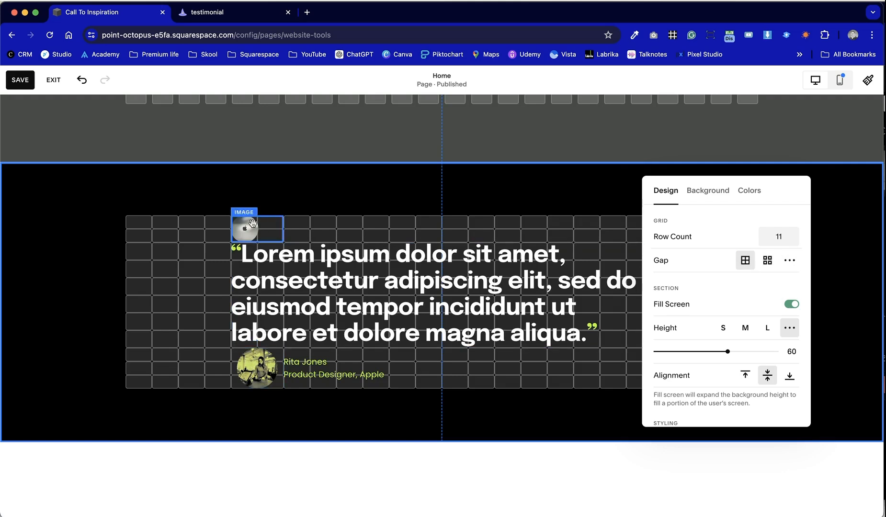
left_click(790, 260)
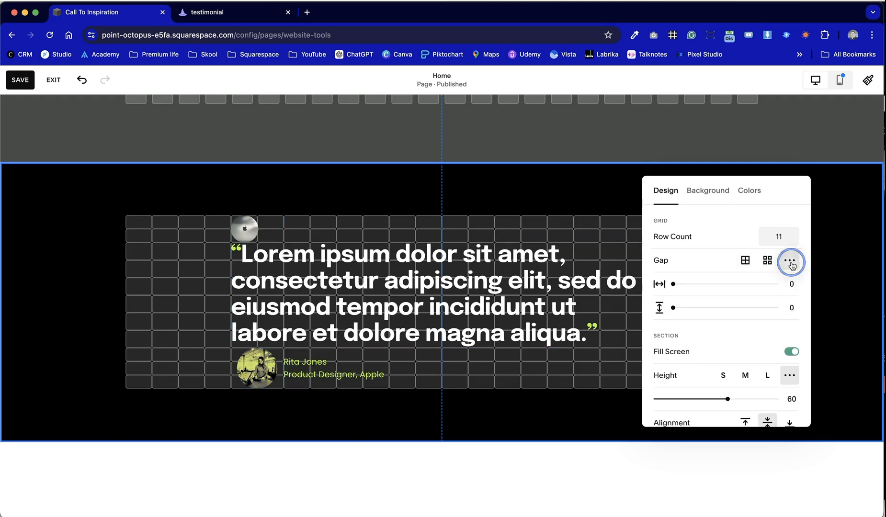
left_click_drag(674, 308, 715, 310)
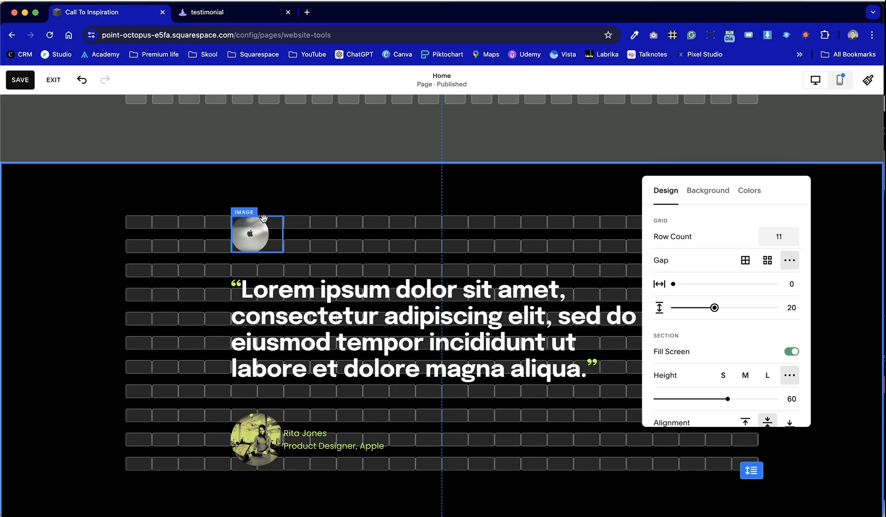
left_click_drag(710, 313, 708, 305)
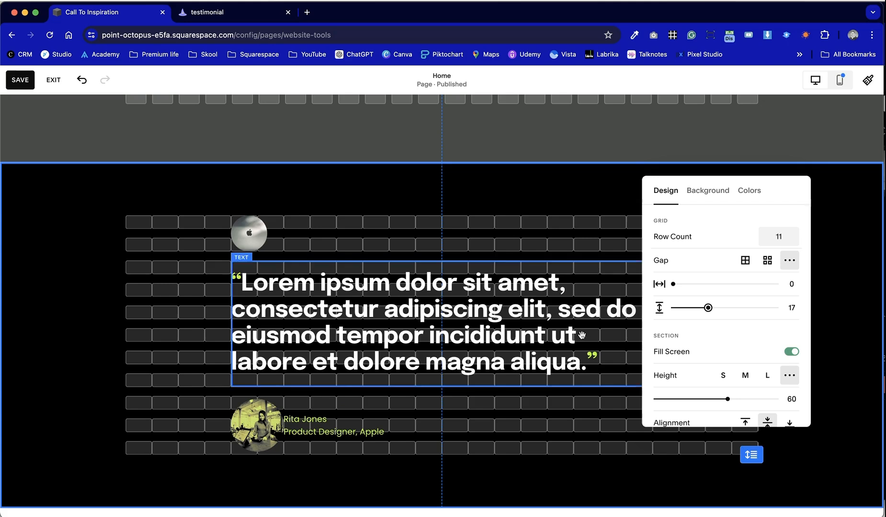
left_click_drag(673, 284, 714, 284)
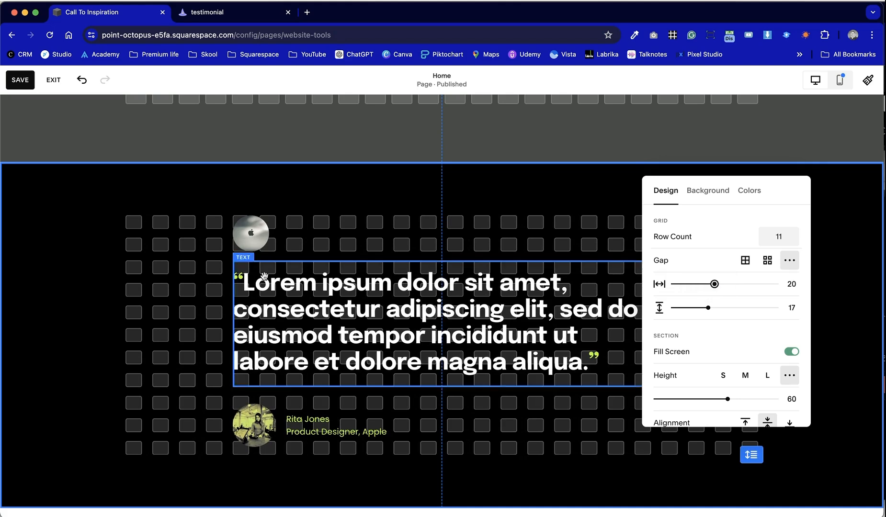
left_click(194, 335)
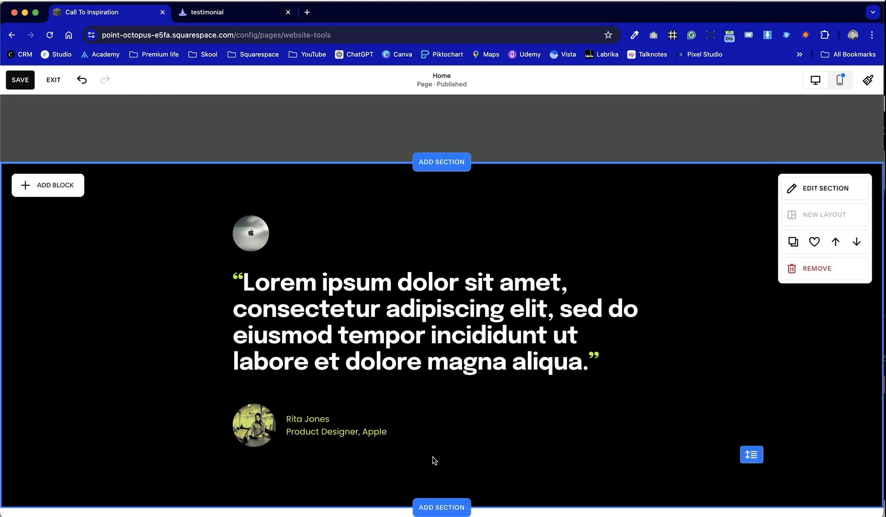
- Compare the logo, quote and author layout with the centered testimonial section above and the reference design in the inspiration gallery
scroll(776, 393, "down", 1)
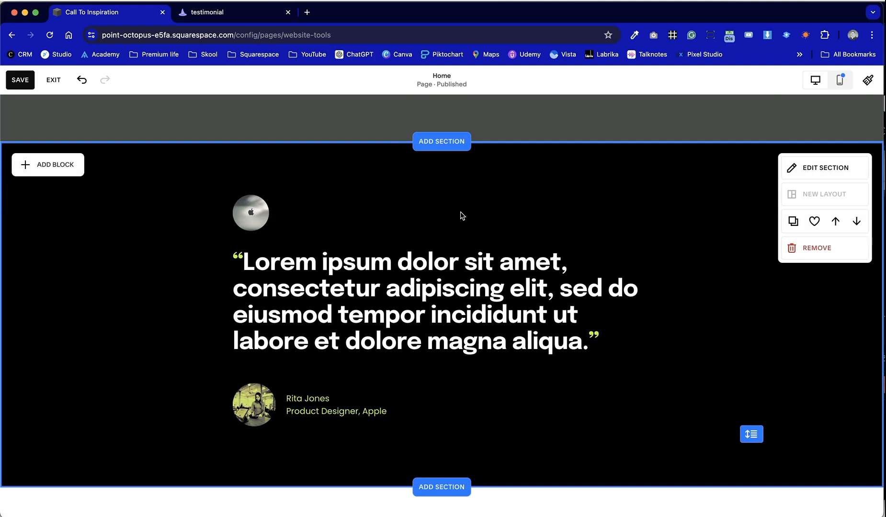
left_click(258, 210)
left_click(361, 222)
scroll(587, 230, "down", 4)
scroll(587, 229, "up", 12)
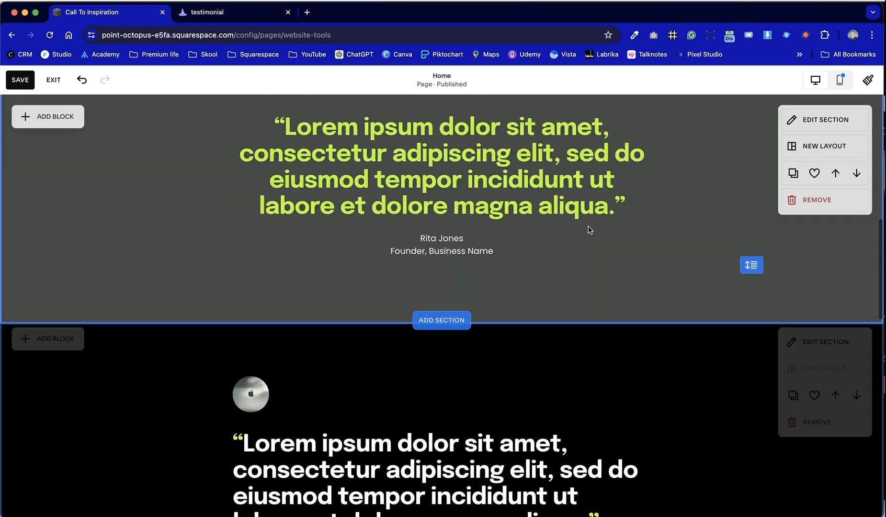
scroll(588, 228, "down", 10)
scroll(588, 230, "up", 1)
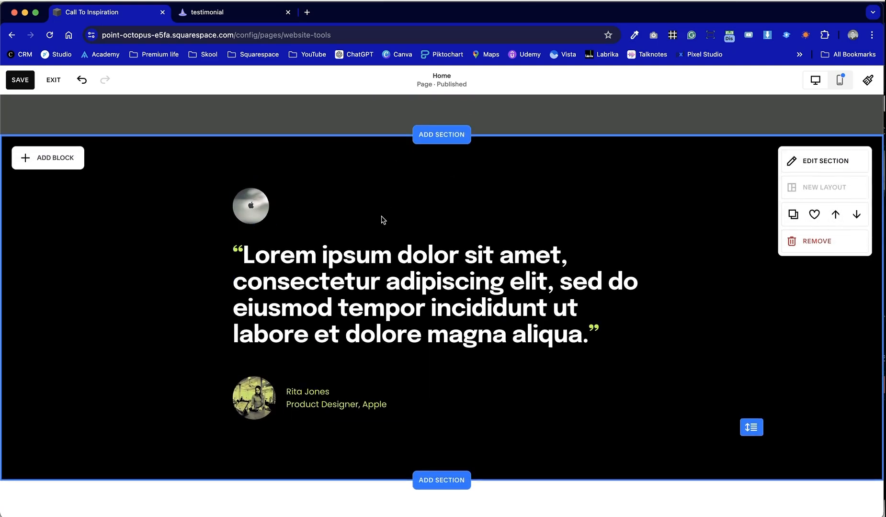
key("ctrl+Tab")
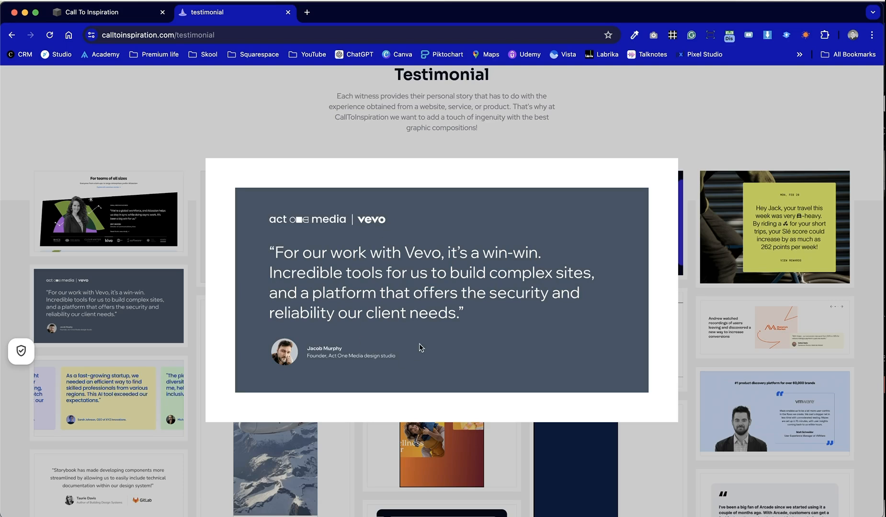
key("ctrl+shift+Tab")
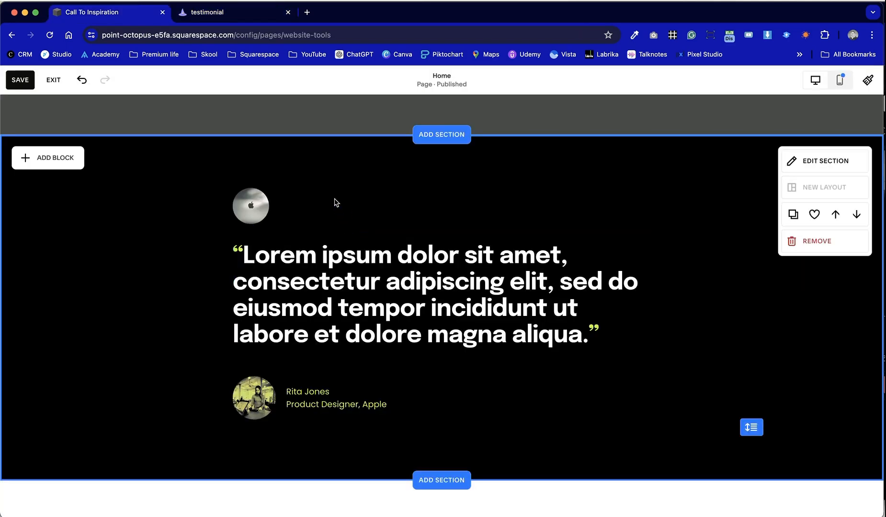
key("ctrl+Tab")
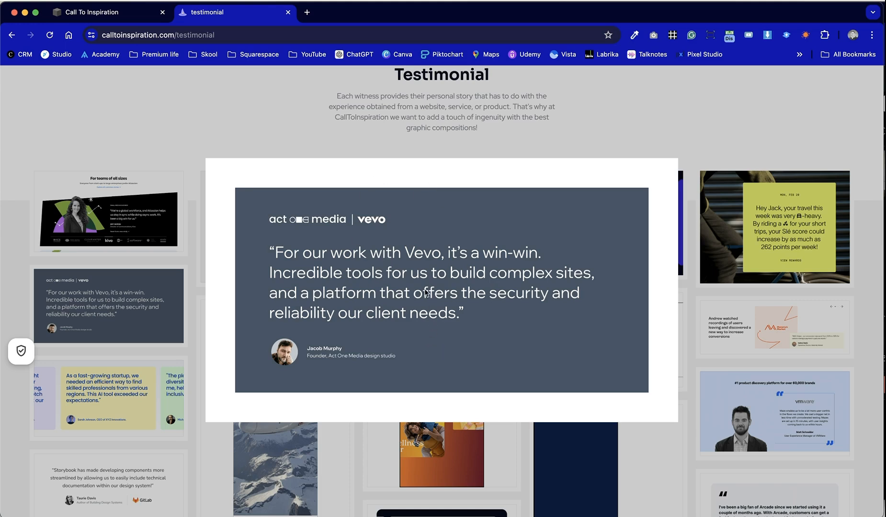
left_click(133, 14)
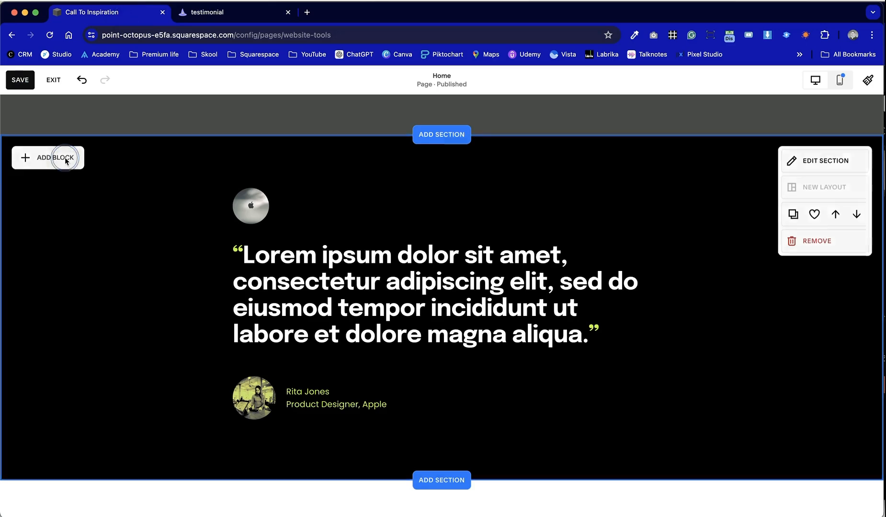
- Add a shape block to the testimonial section, placed over the right end of the quote
left_click(57, 158)
left_click(143, 318)
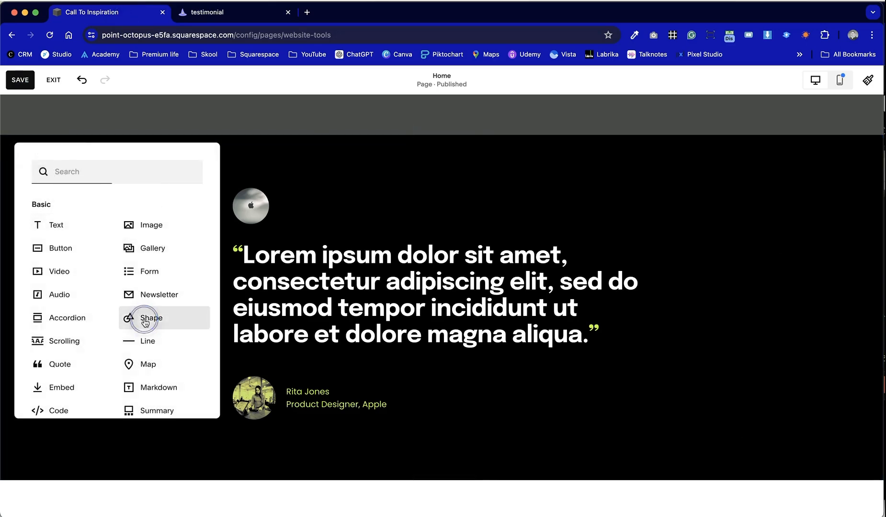
left_click_drag(209, 252, 632, 243)
- Give the new shape a solid stroke
left_click(603, 168)
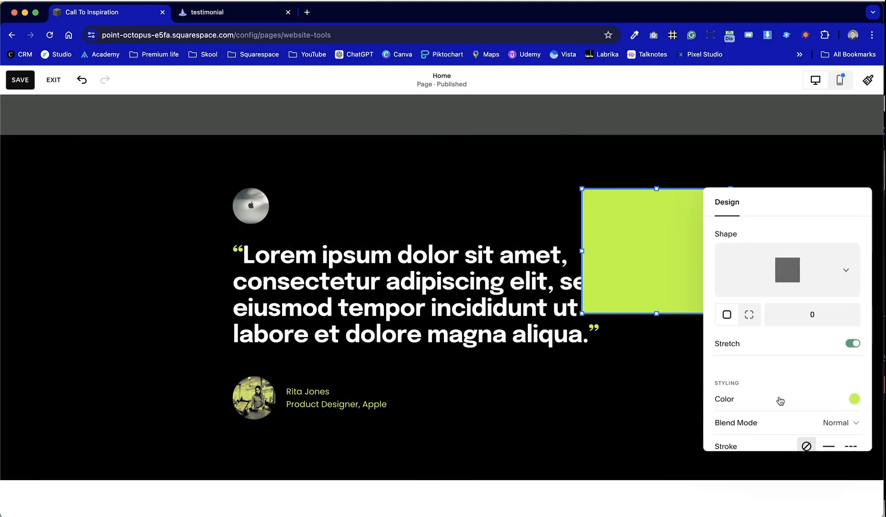
scroll(785, 388, "down", 3)
left_click(828, 381)
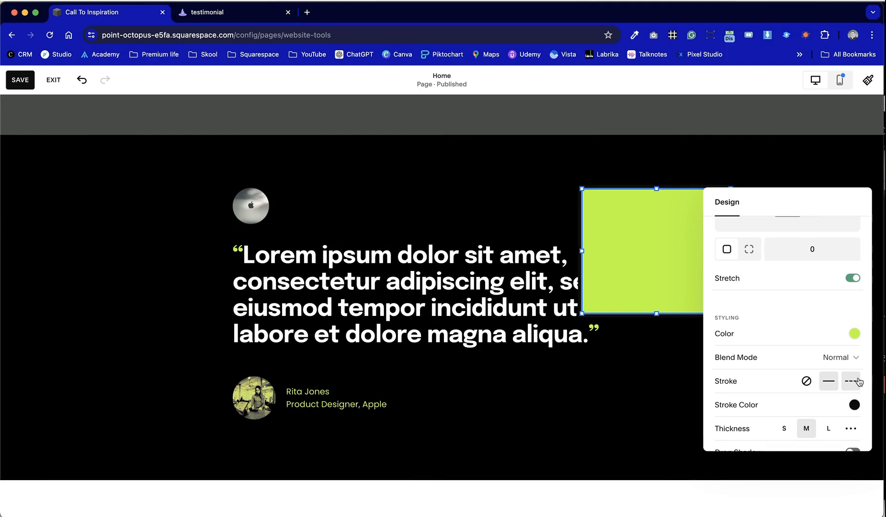
scroll(782, 407, "down", 2)
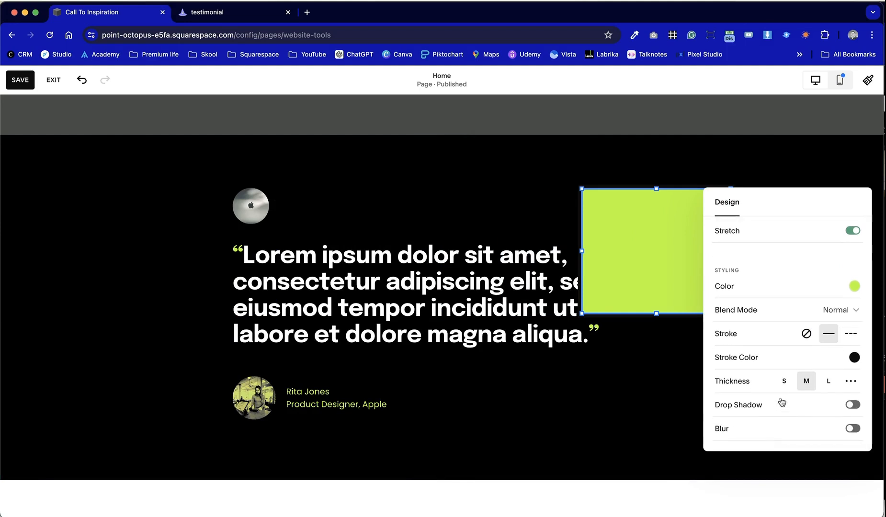
scroll(809, 351, "up", 2)
- Make the shape's fill fully transparent and color its stroke lime green
left_click(854, 344)
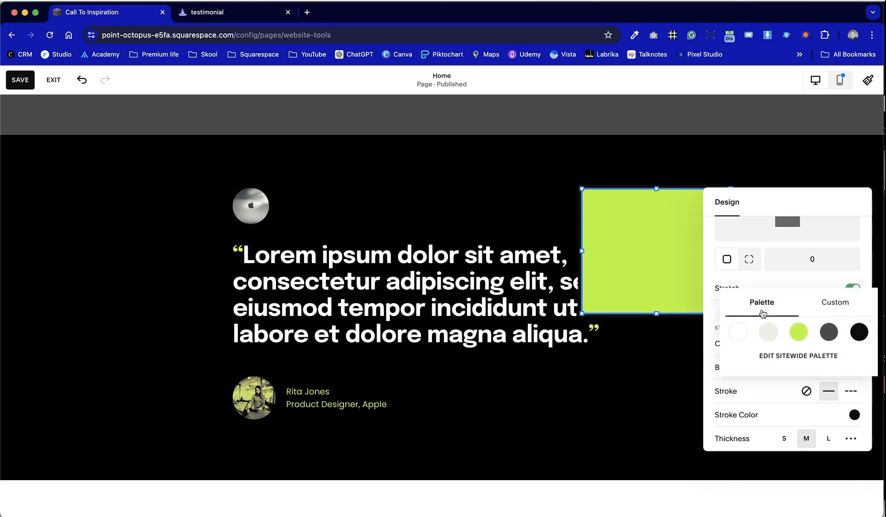
left_click(738, 332)
left_click(859, 321)
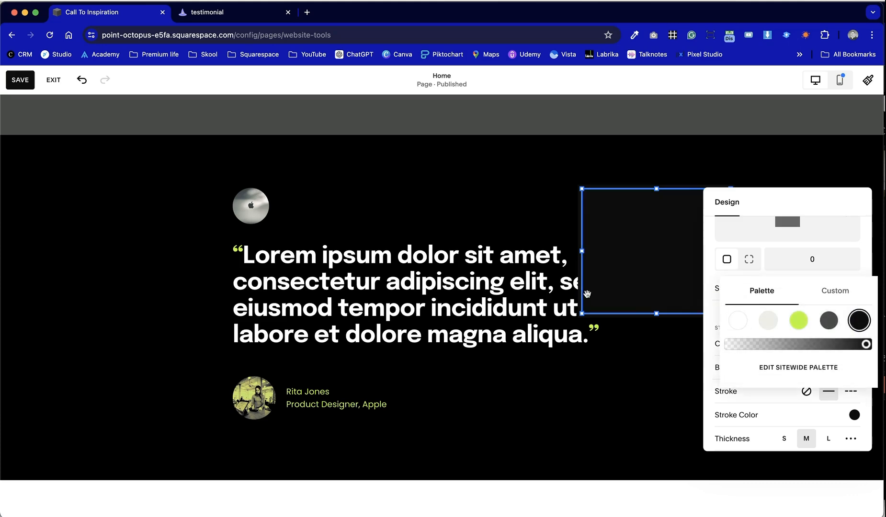
left_click_drag(852, 346, 679, 350)
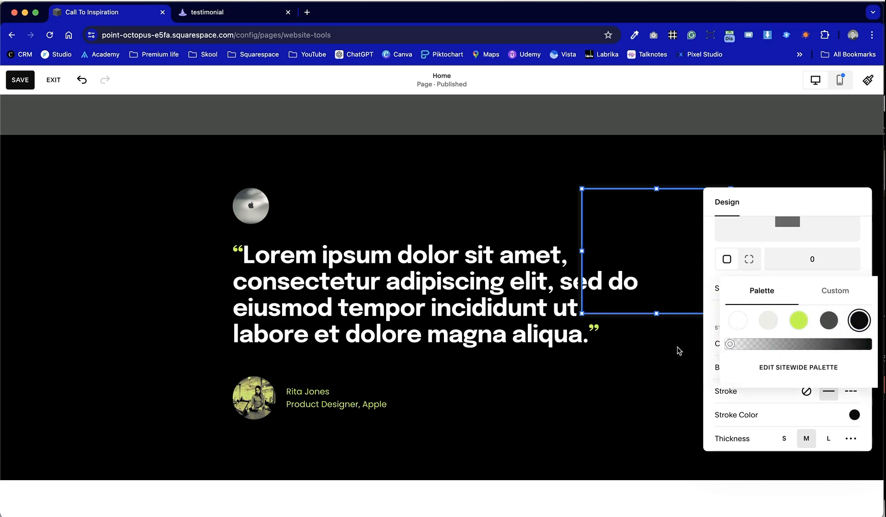
left_click(710, 310)
scroll(767, 402, "down", 3)
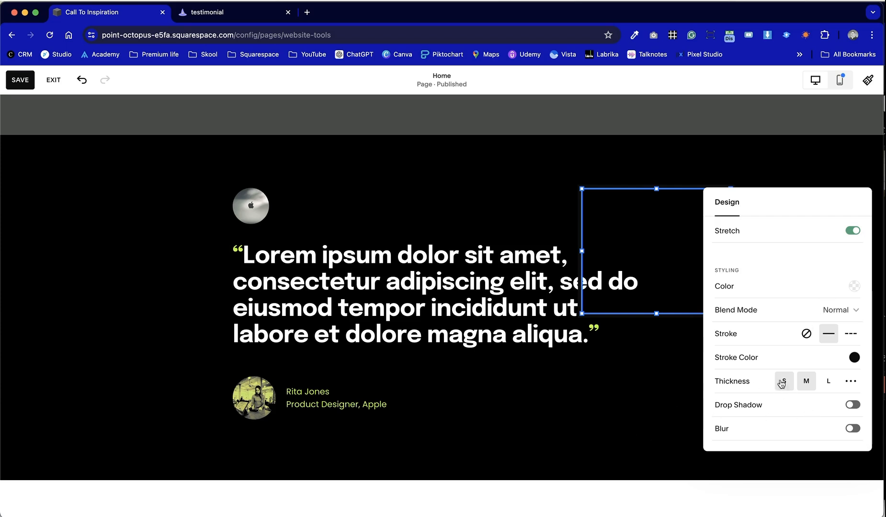
left_click(631, 342)
left_click(719, 259)
- Widen the outline shape leftward and move it over the quote, aligned with the quote block's left edge
left_click_drag(582, 250, 402, 236)
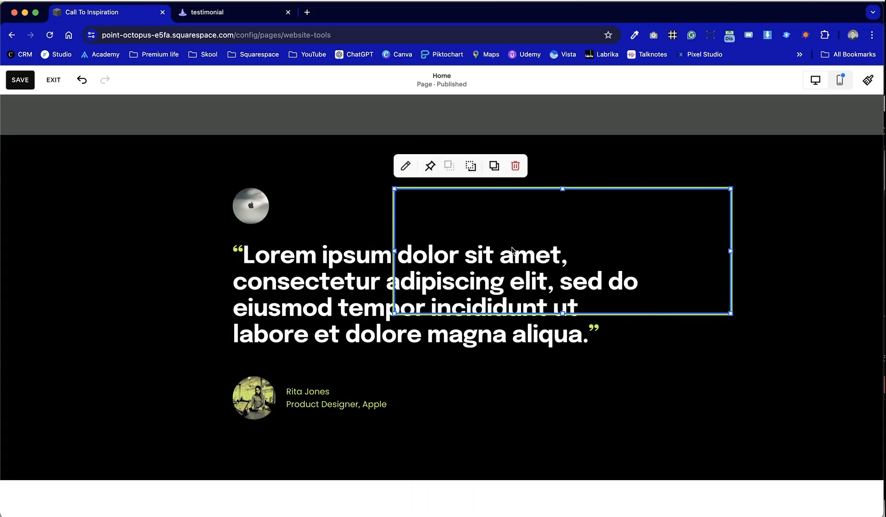
left_click_drag(597, 218, 465, 271)
left_click(742, 327)
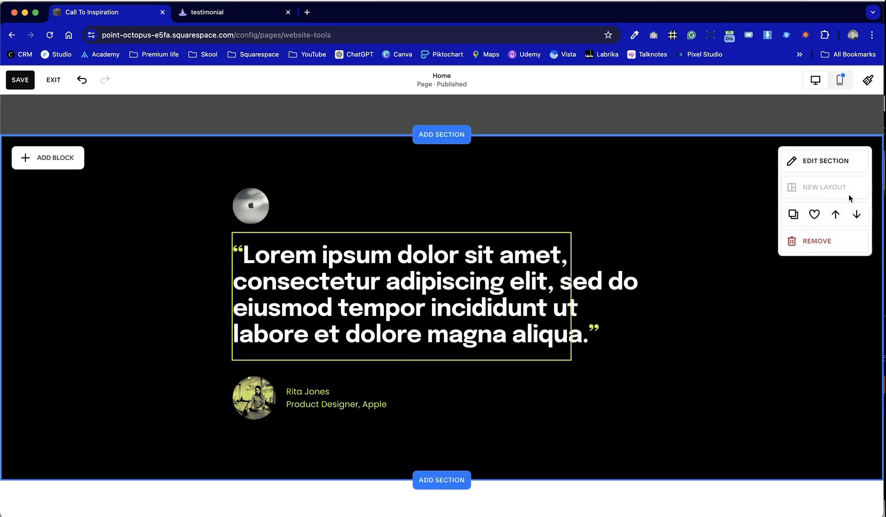
- Duplicate the outlined testimonial section and move the copy down past the section that follows it
left_click(791, 215)
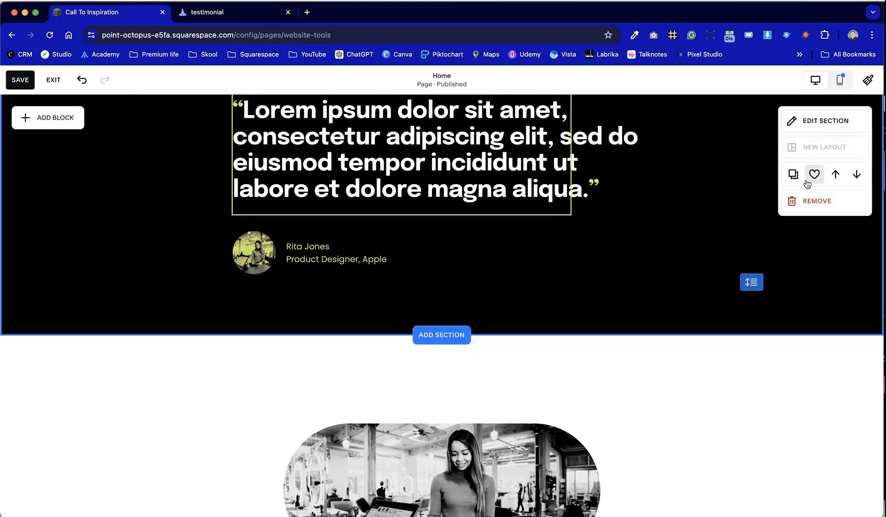
left_click(857, 174)
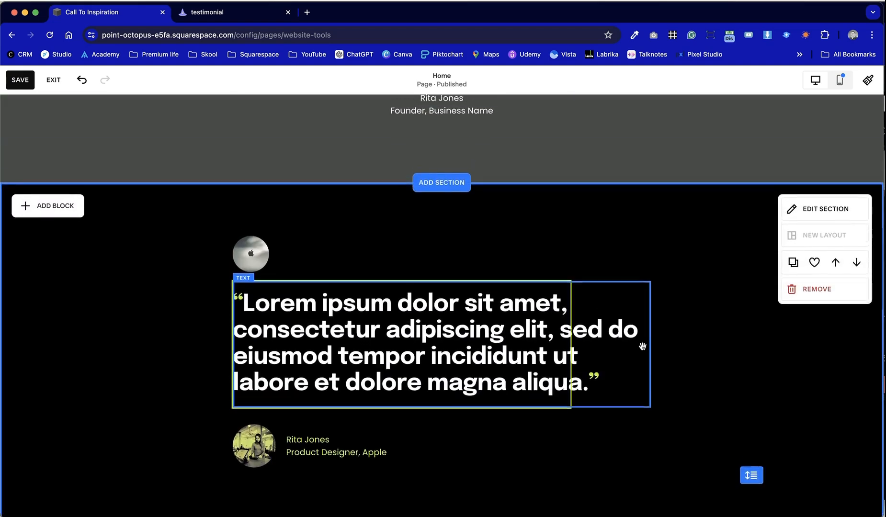
- Delete the outline shape from the original testimonial section
left_click(548, 288)
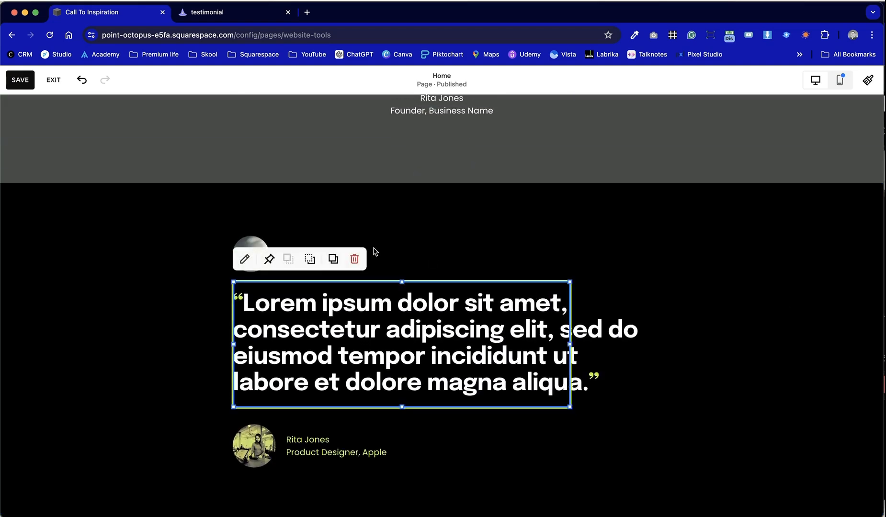
left_click(352, 262)
key("super+z")
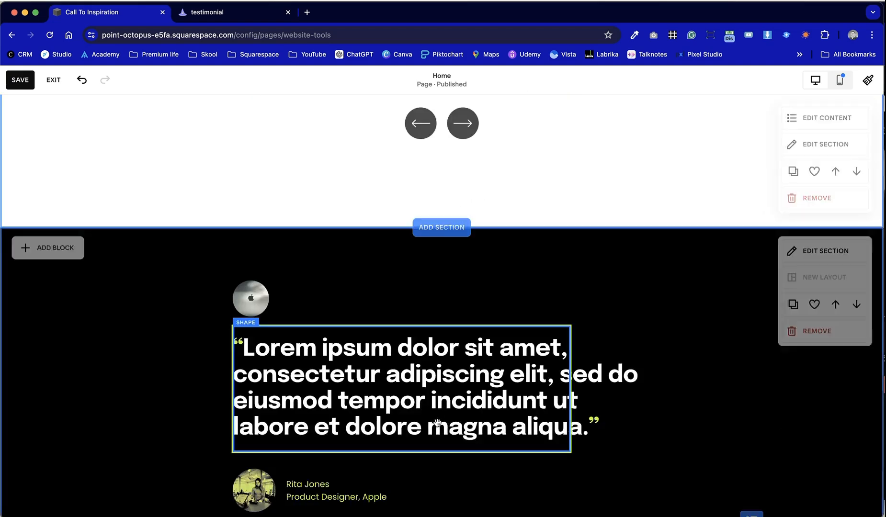
- Extend the copied section by three rows and move the avatar and author details down one row
left_click_drag(746, 371, 733, 436)
left_click_drag(442, 414, 257, 373)
left_click(579, 394)
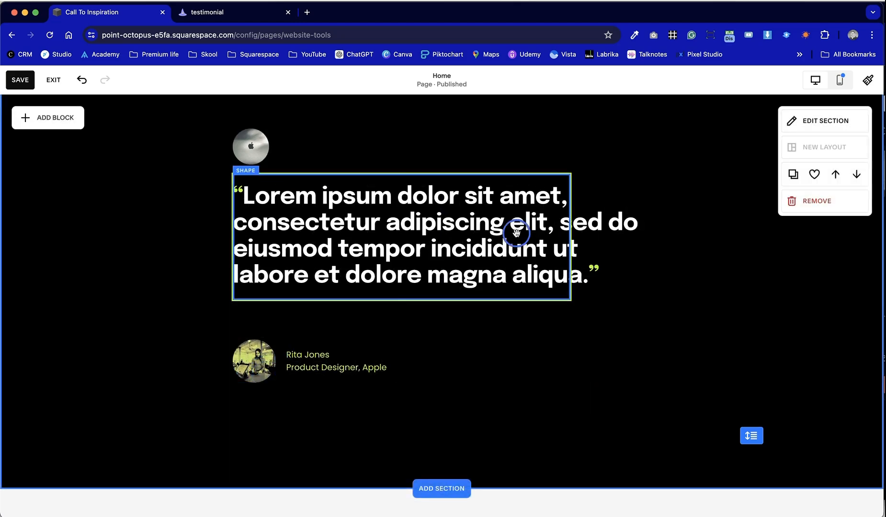
- Inset the quote text block by one column from the outline's left edge in the copied section
left_click(440, 248)
left_click_drag(571, 297, 650, 298)
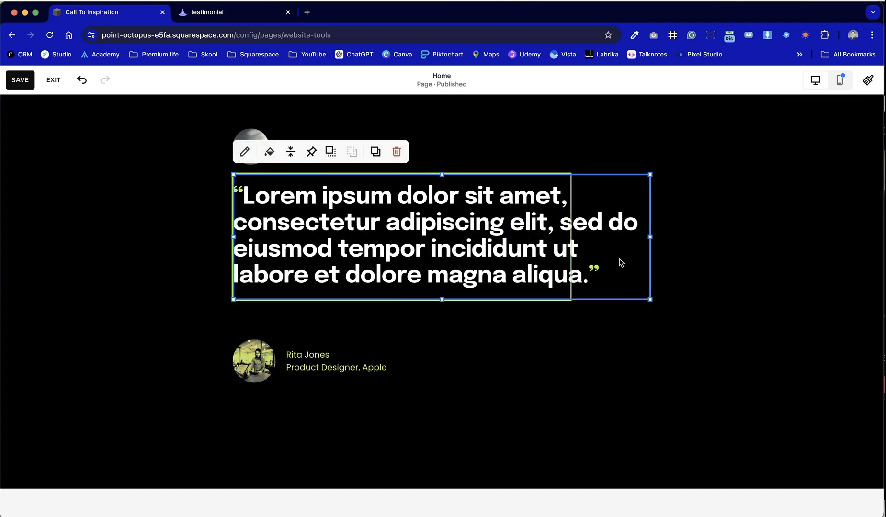
left_click_drag(233, 237, 260, 235)
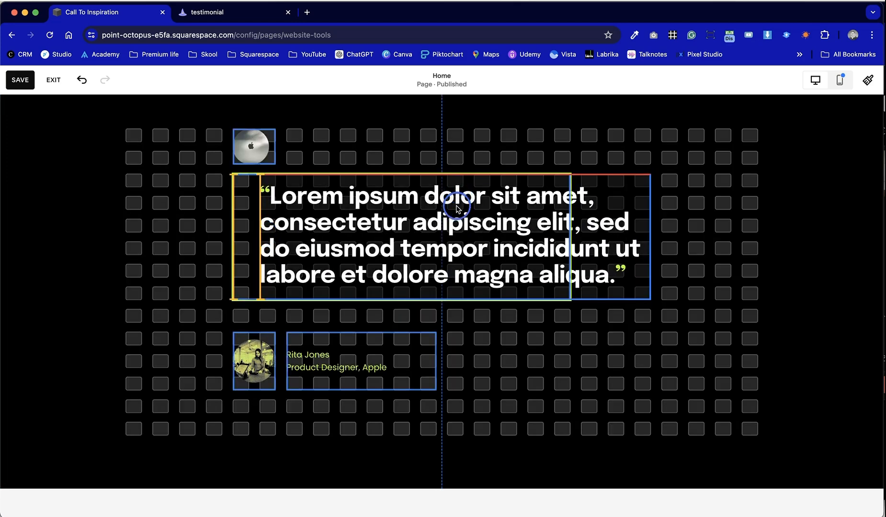
- Move the quote text block down one row in the outlined testimonial section
left_click_drag(456, 206, 455, 223)
left_click(647, 326)
left_click_drag(601, 243, 606, 263)
left_click(662, 386)
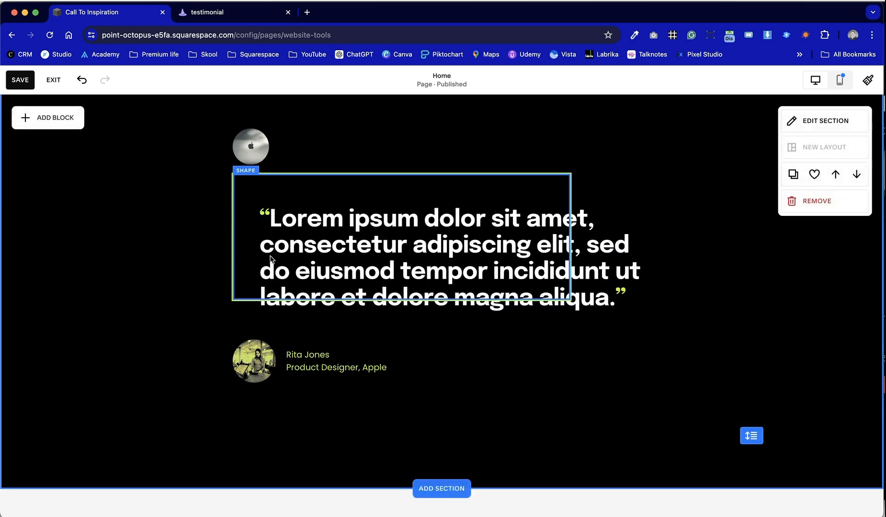
- Enlarge the outline shape four columns wider and two rows taller so it surrounds the whole quote
left_click(249, 195)
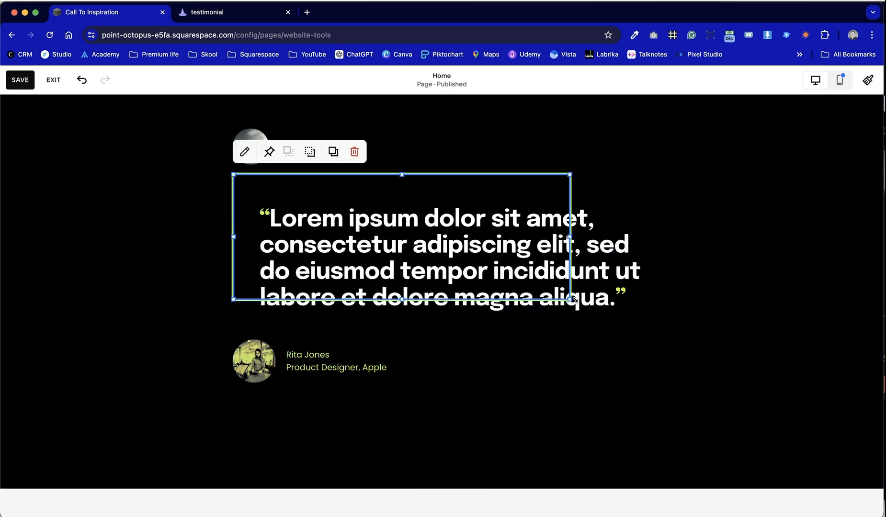
left_click_drag(571, 297, 678, 344)
left_click(676, 406)
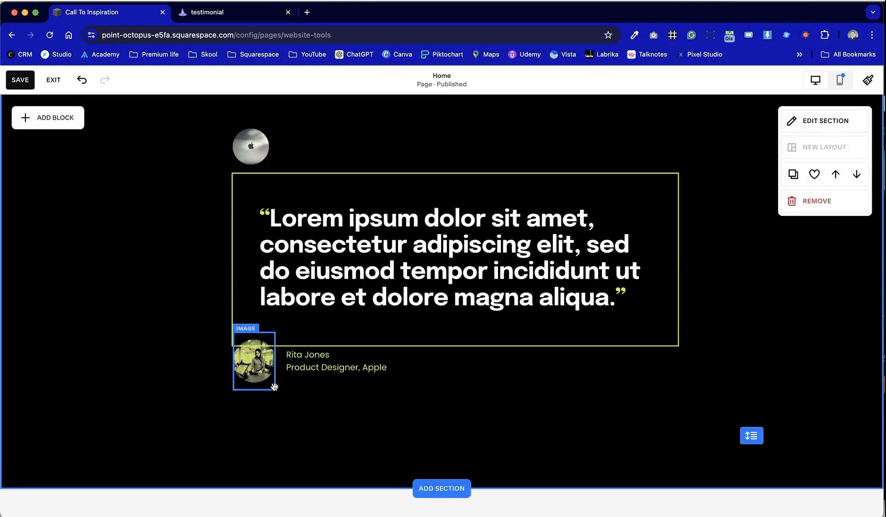
- Bring the avatar in front of the outline and shift the avatar and author details one column to the right
left_click(262, 372)
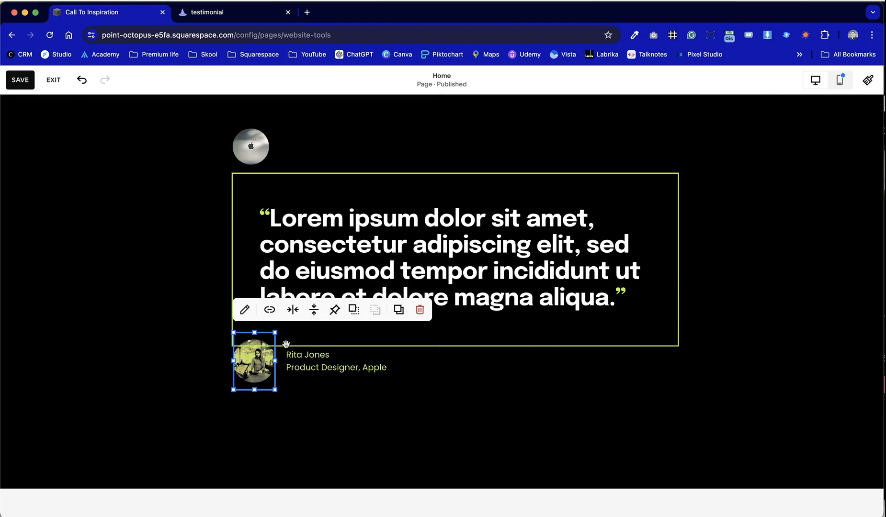
left_click(361, 413)
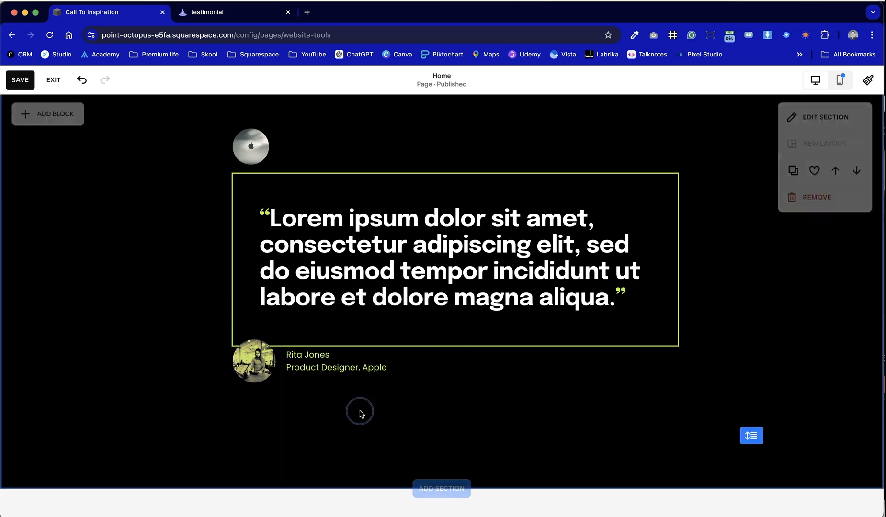
left_click(254, 367)
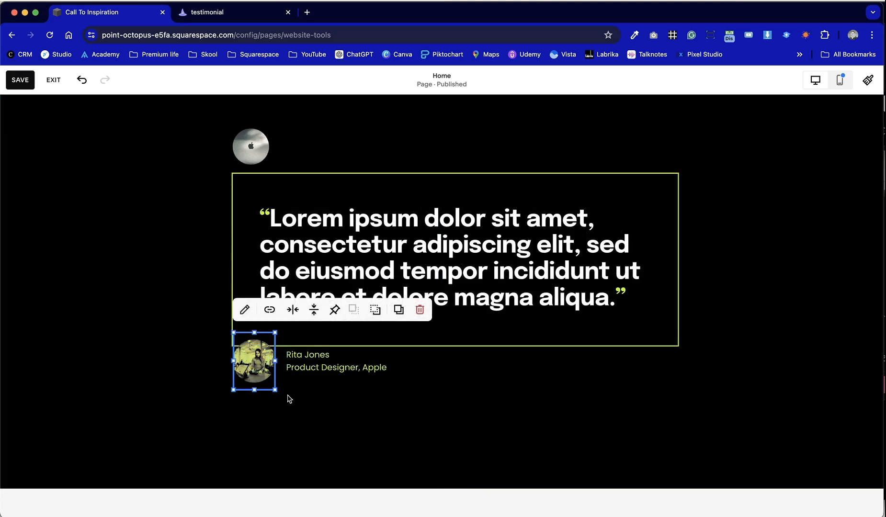
left_click(315, 409)
left_click_drag(365, 394, 285, 374)
left_click(355, 430)
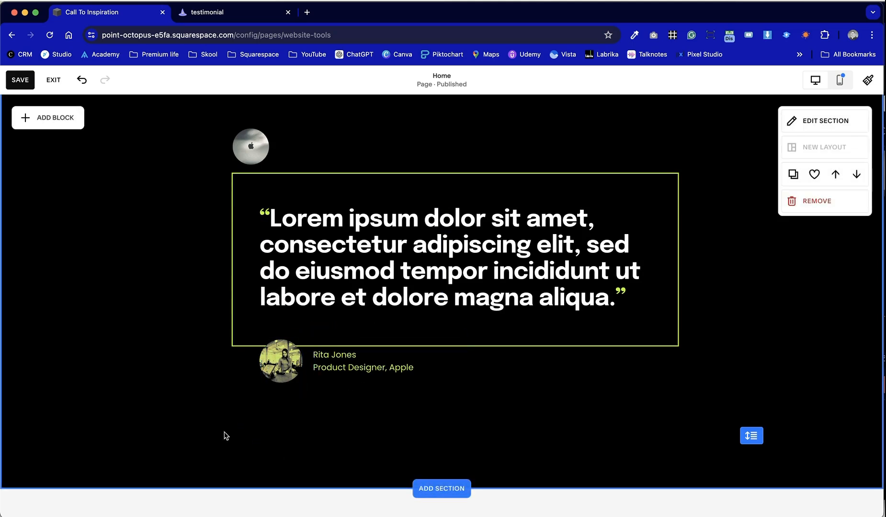
- Move the logo down one row onto the outline's top edge and bring it in front of the outline
left_click_drag(251, 146, 251, 169)
left_click(120, 238)
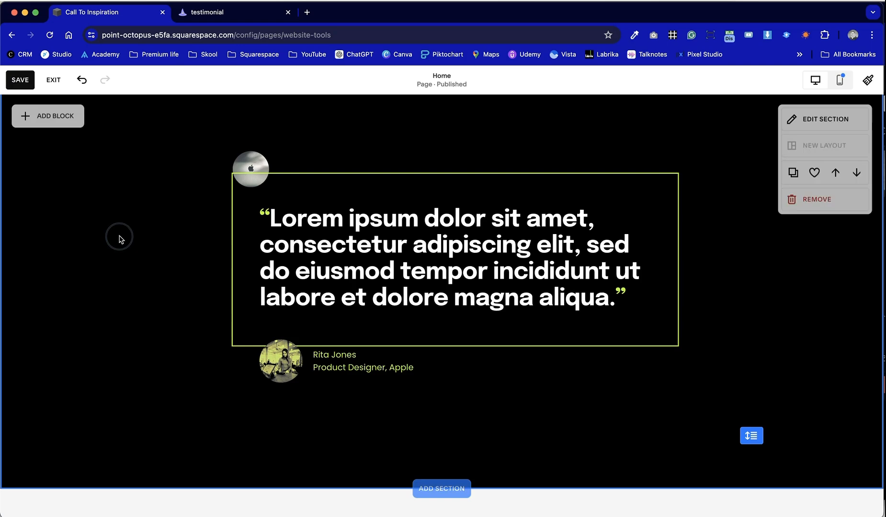
left_click(252, 162)
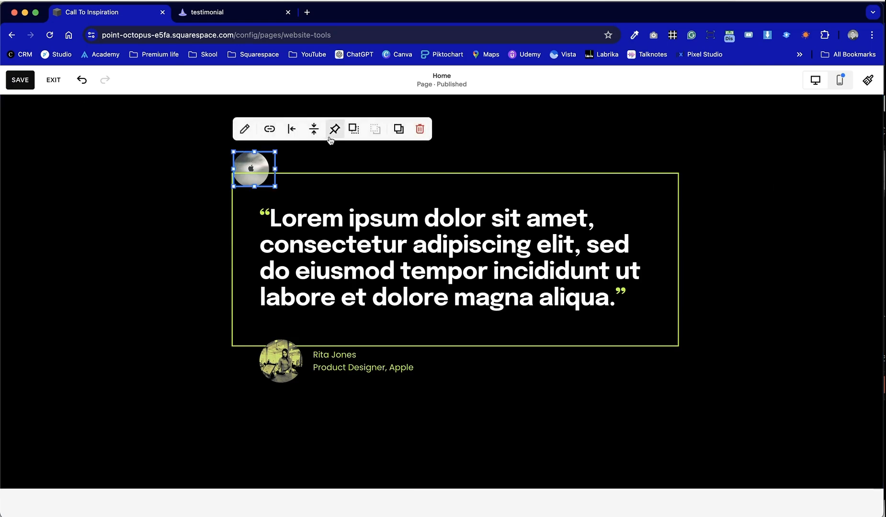
left_click(181, 179)
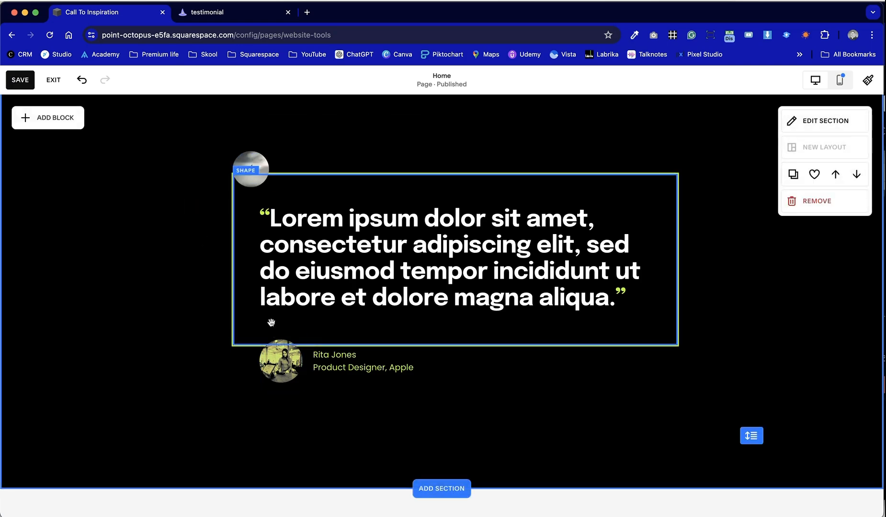
- Widen the logo block one column to the left and centre the logo horizontally within it
left_click_drag(258, 179, 276, 172)
left_click(286, 129)
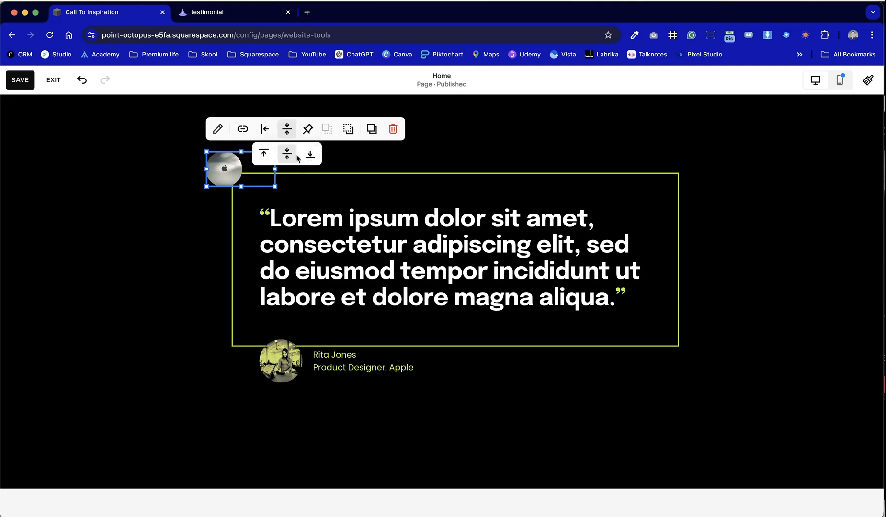
left_click(150, 191)
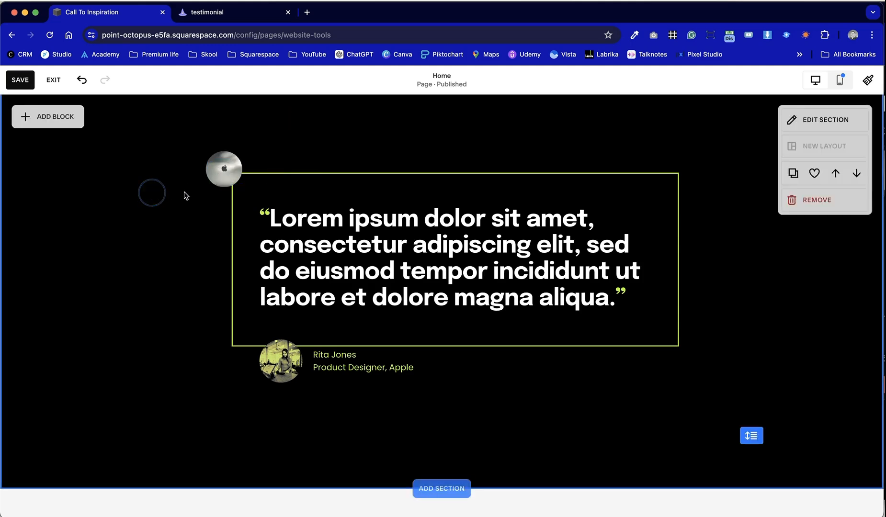
left_click(224, 170)
left_click(265, 129)
left_click(266, 153)
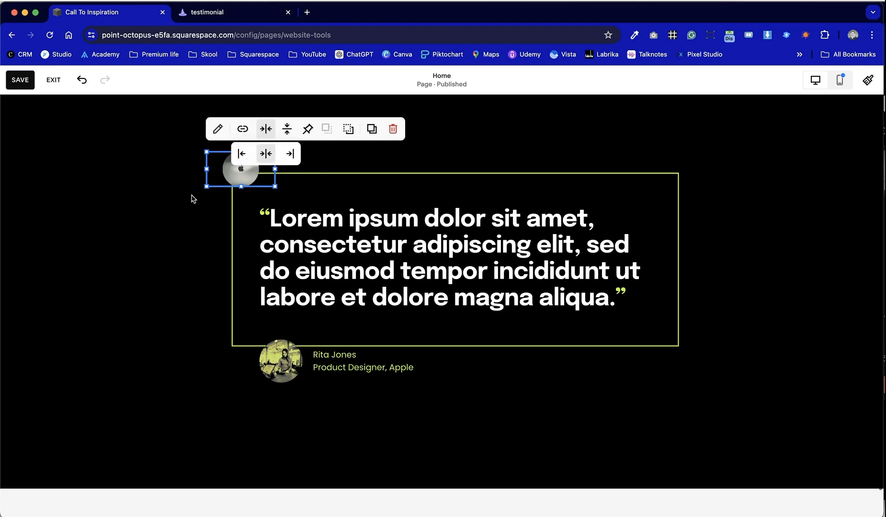
left_click(168, 241)
- Widen the logo block by one more column on each side to centre the logo near the outline's top-left corner
left_click(217, 179)
left_click_drag(206, 168, 178, 171)
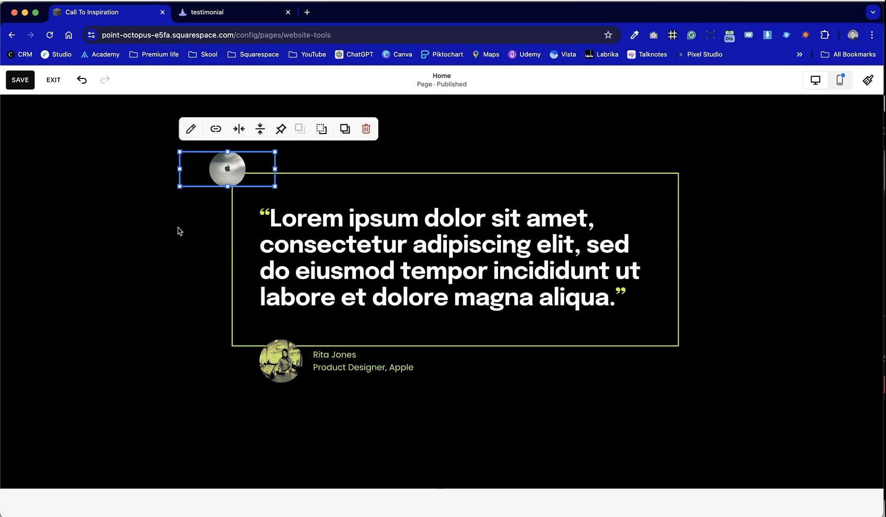
left_click(181, 257)
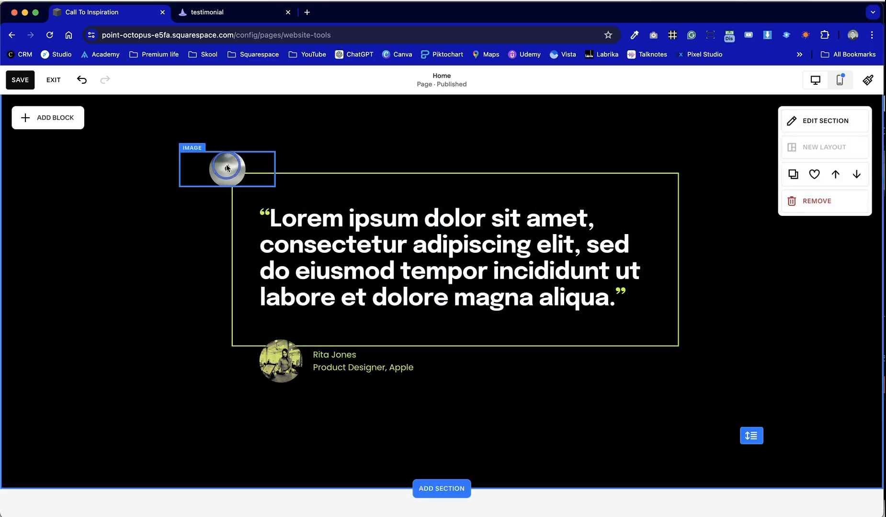
left_click(273, 170)
left_click_drag(275, 167, 301, 167)
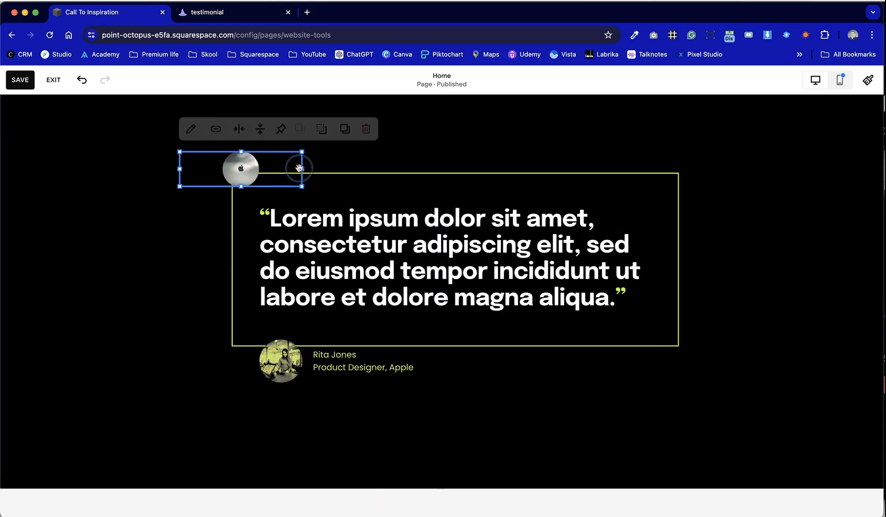
left_click(359, 165)
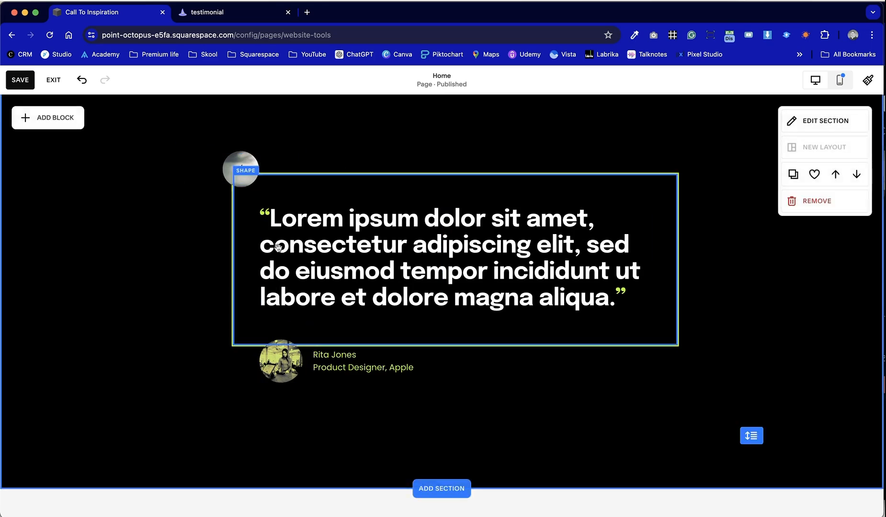
left_click(240, 173)
left_click(149, 288)
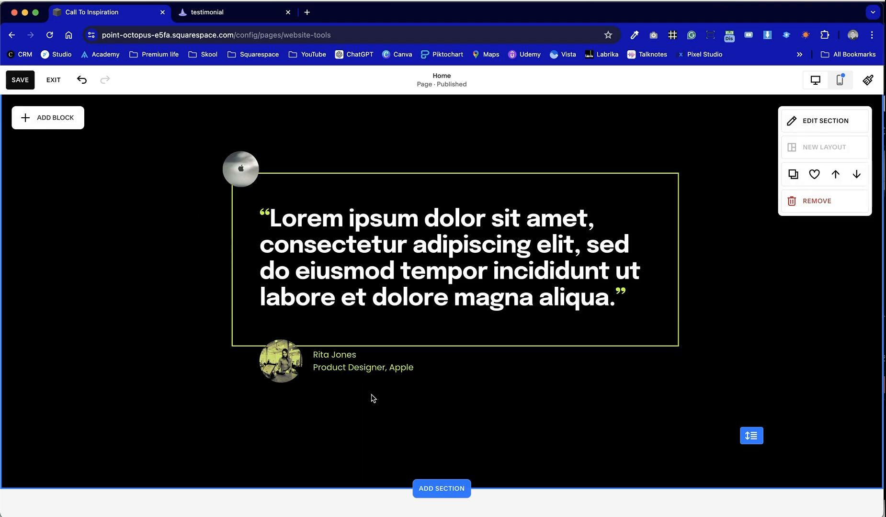
- Move the avatar and author details down one row below the outline and one column left to align with its edge
left_click(309, 374)
left_click_drag(297, 373, 270, 400)
left_click(317, 440)
left_click(269, 377)
left_click(529, 425)
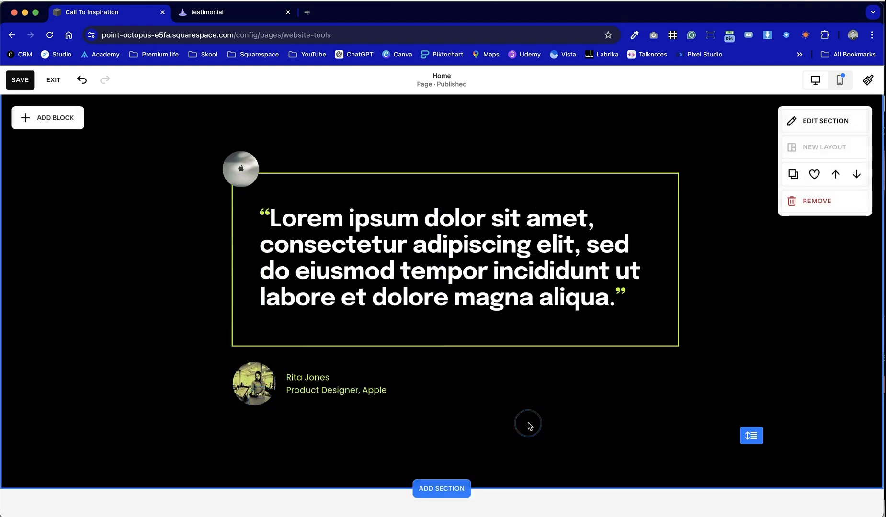
- Enlarge the logo by extending its block downward by one row
scroll(168, 349, "up", 3)
left_click(242, 277)
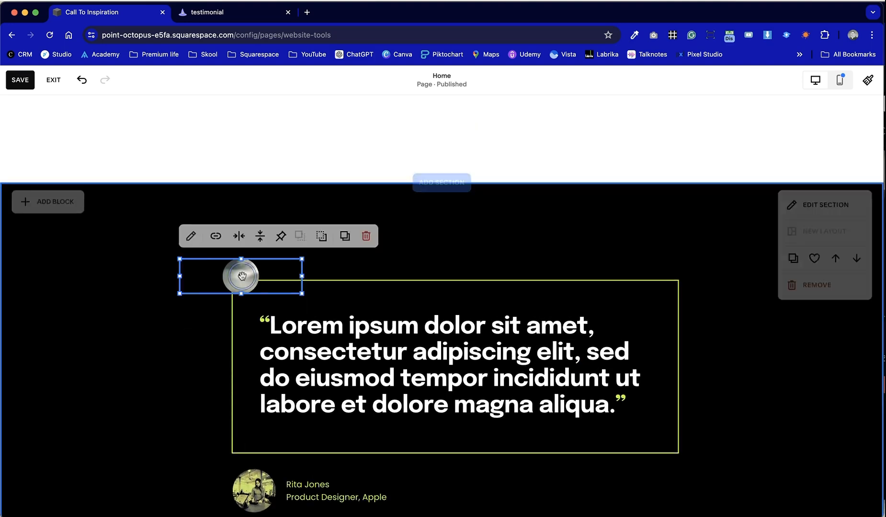
mouse_move(241, 294)
left_mouse_down()
mouse_move(242, 318)
mouse_move(241, 311)
left_mouse_up()
left_click(137, 360)
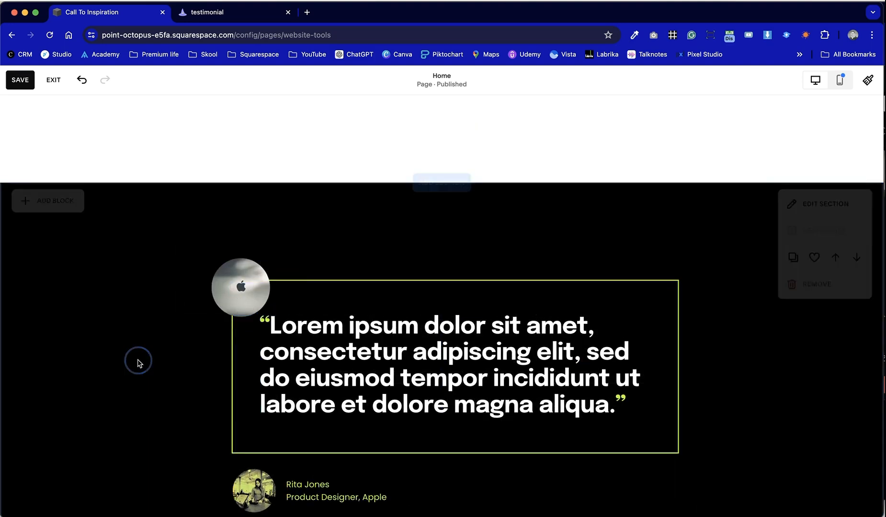
scroll(531, 472, "down", 3)
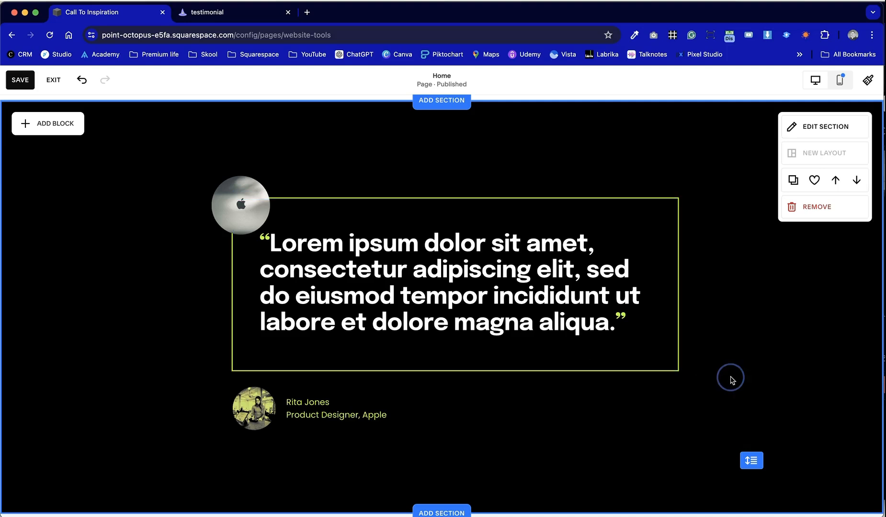
scroll(730, 380, "down", 2)
scroll(730, 381, "up", 5)
scroll(730, 381, "up", 5)
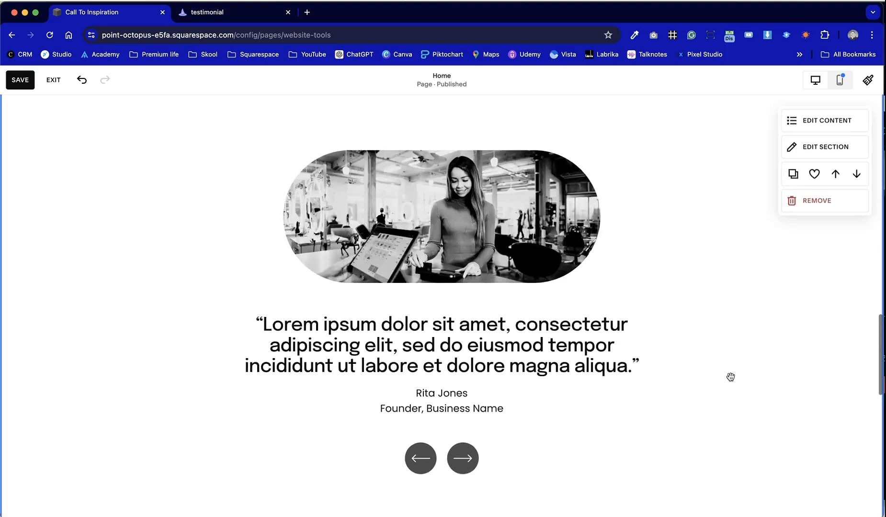
scroll(729, 378, "down", 8)
scroll(730, 381, "down", 1)
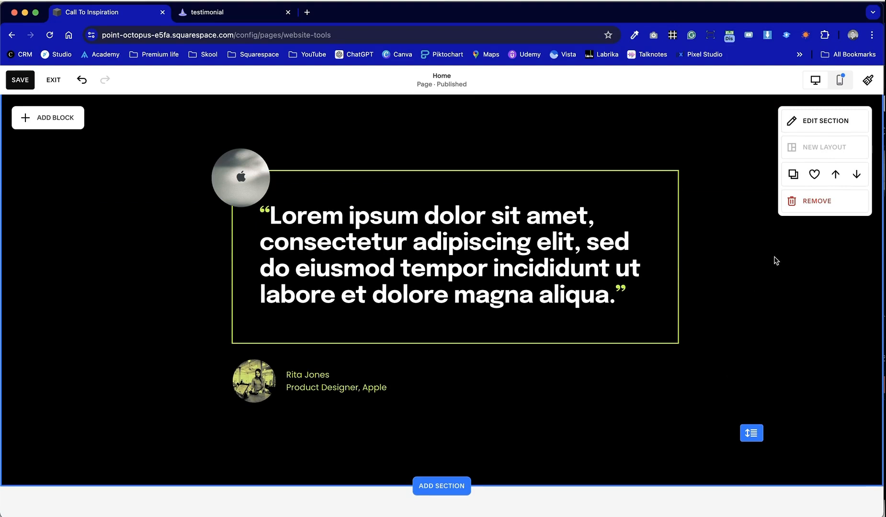
- Switch the page editor to the mobile layout and shrink the outlined testimonial's logo toward the outline's upper-left corner
left_click(843, 79)
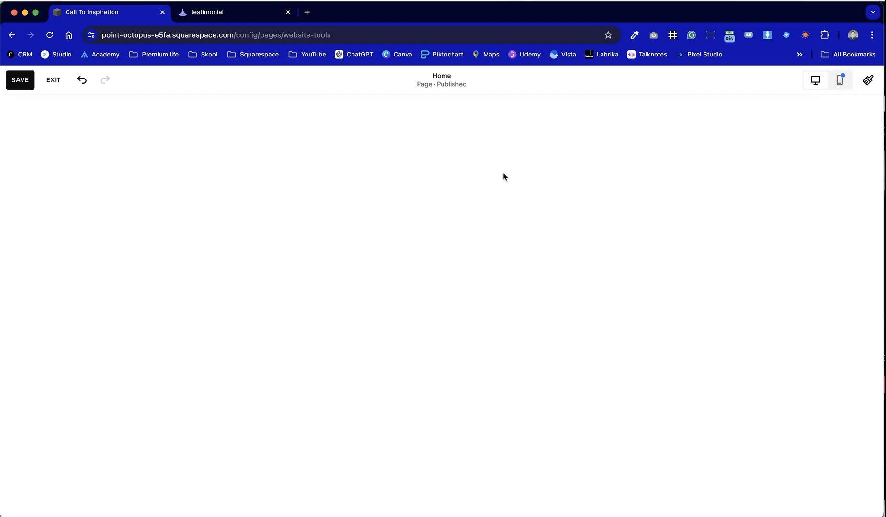
scroll(450, 342, "down", 5)
scroll(451, 341, "up", 6)
left_click(455, 247)
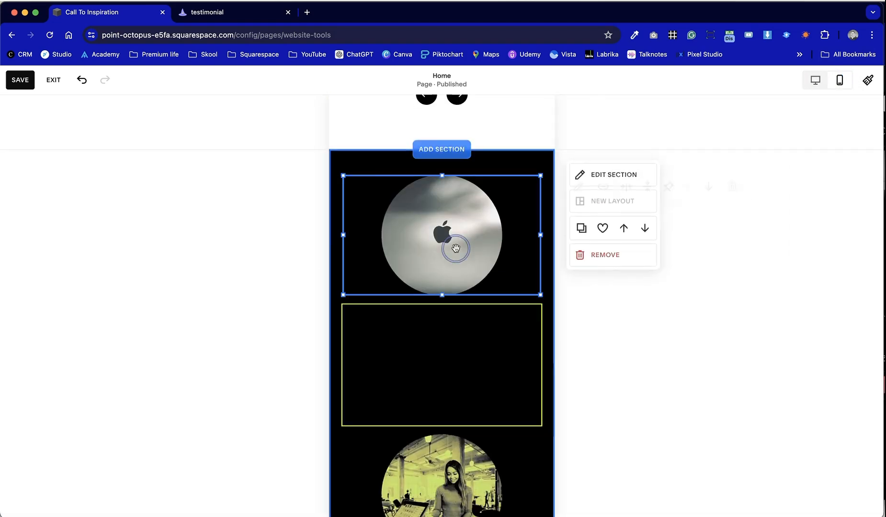
left_click_drag(541, 175, 397, 237)
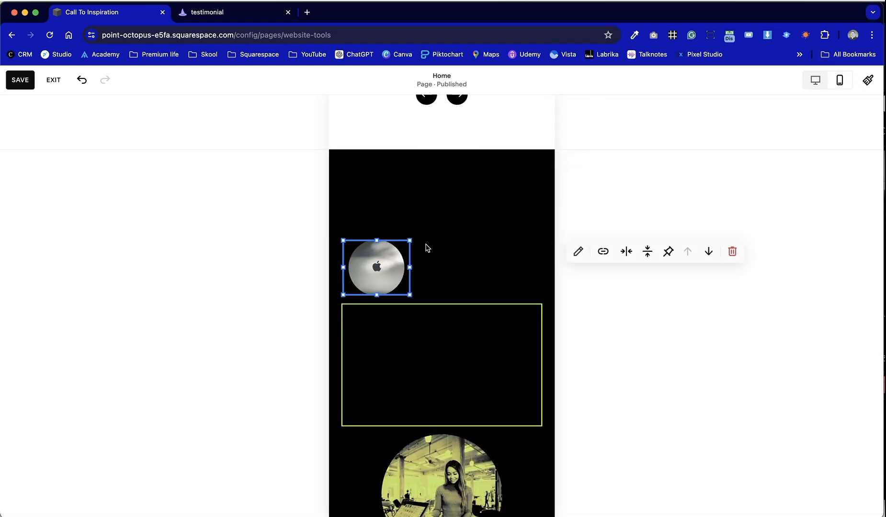
left_click(409, 267)
- Position the logo over the outline's top edge at a smaller size and bring it in front of the outline
left_click_drag(364, 280, 365, 301)
left_click(456, 275)
left_click(357, 282)
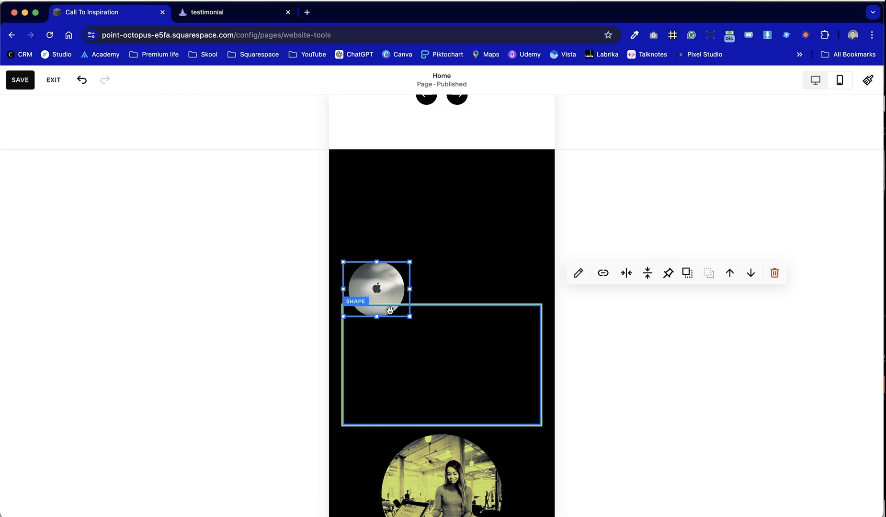
left_click_drag(409, 259, 395, 282)
left_click(441, 280)
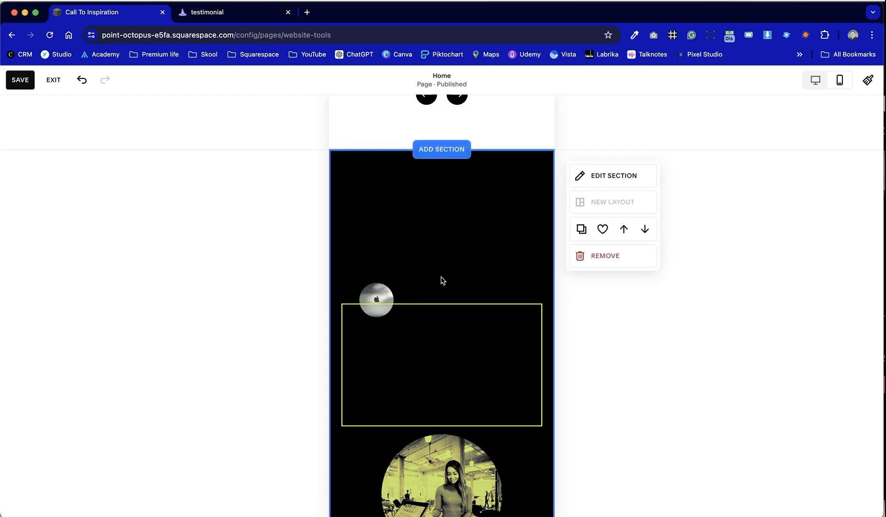
left_click(390, 292)
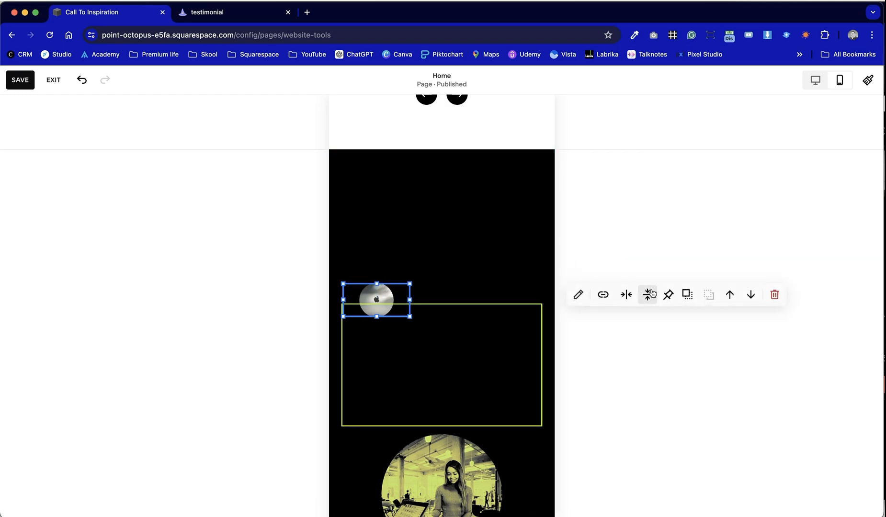
left_click(687, 295)
- Move the logo and outline together up to the top of the mobile section and extend the outline three rows downward
left_click(482, 229)
left_click_drag(358, 256, 426, 232)
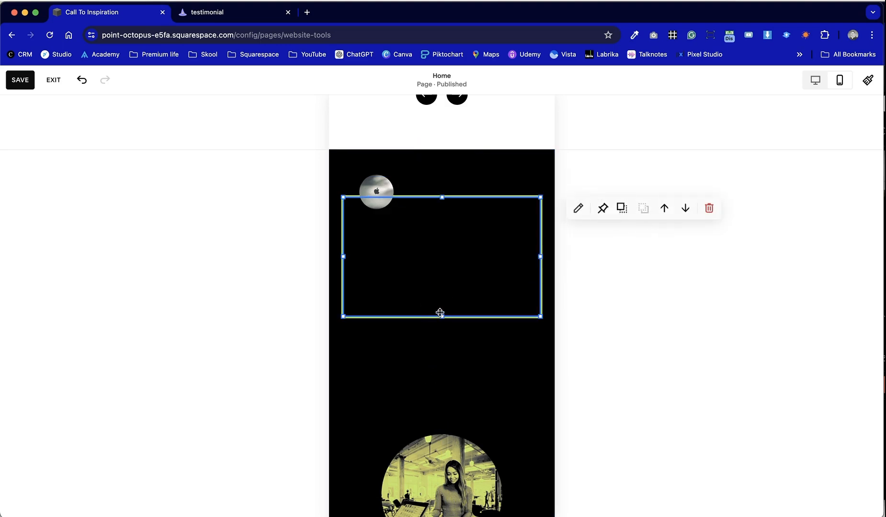
left_click_drag(443, 317, 440, 382)
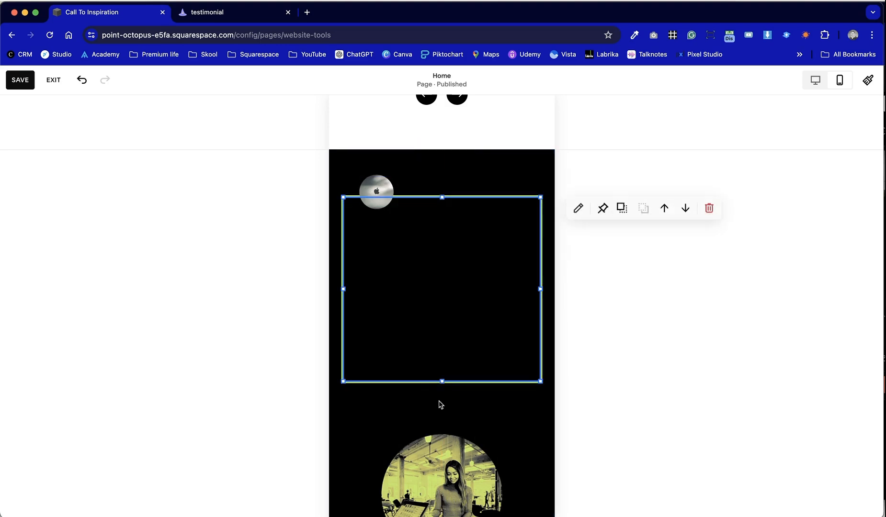
- Shrink the avatar image and place it directly below the outline, aligned with the outline's left edge
scroll(433, 374, "down", 3)
left_click_drag(455, 459, 409, 386)
left_click_drag(375, 450, 377, 384)
left_click(447, 427)
scroll(448, 428, "down", 3)
scroll(448, 421, "up", 1)
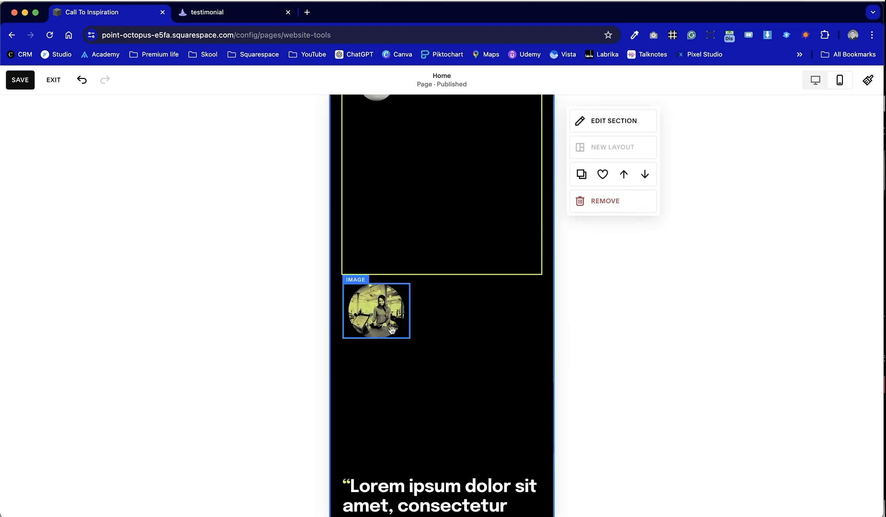
left_click(410, 313)
left_click_drag(411, 313, 387, 311)
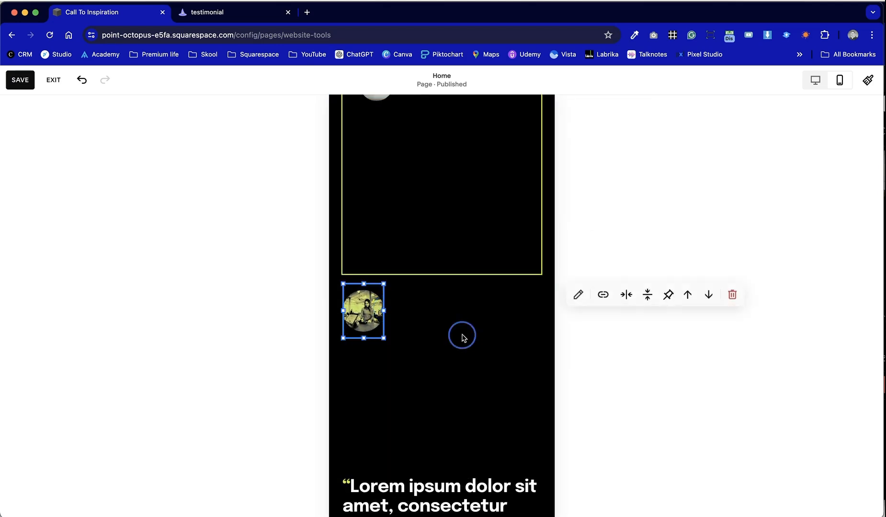
left_click(455, 389)
- Move the quote text inside the outline below the logo and narrow its right side to leave an inner margin
left_click(436, 484)
left_click_drag(437, 467, 447, 176)
scroll(447, 177, "up", 3)
left_click_drag(423, 364, 425, 349)
key("super+z")
left_click(456, 485)
left_click_drag(456, 484, 445, 411)
scroll(445, 423, "down", 2)
left_click_drag(451, 458, 450, 392)
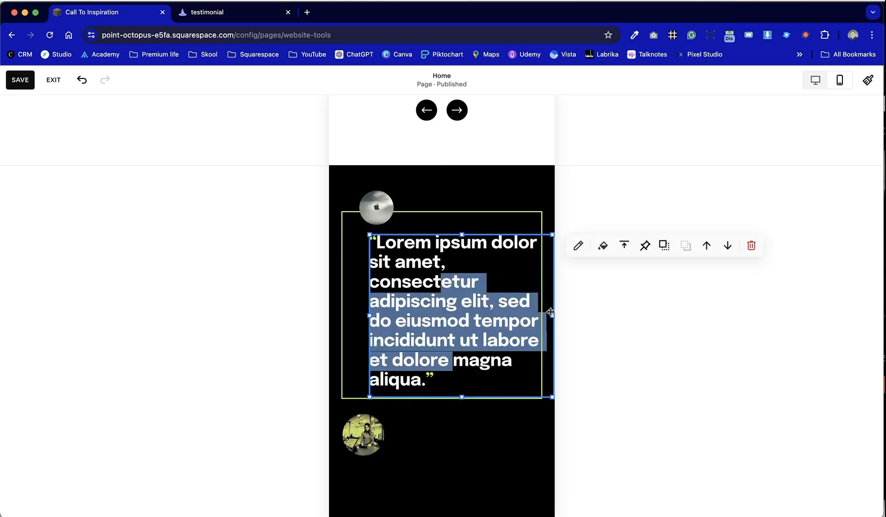
left_click_drag(551, 312, 509, 311)
left_click(521, 481)
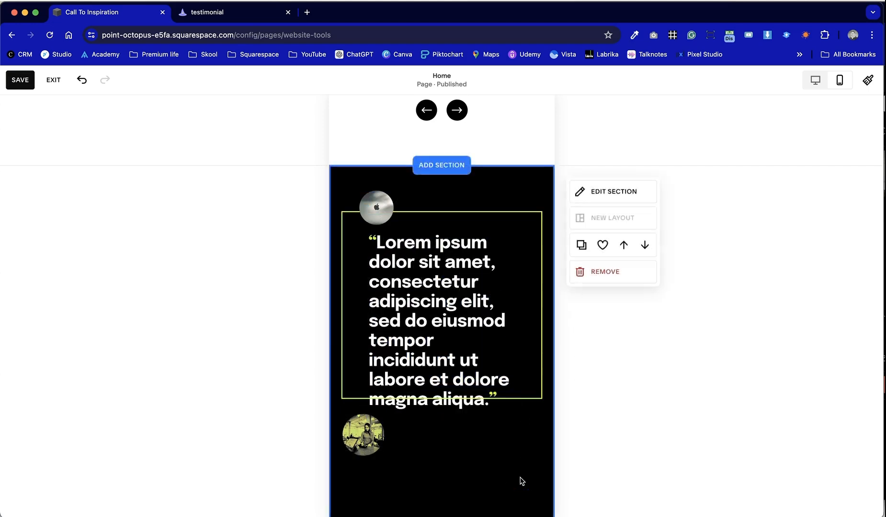
- Move the avatar further down and extend the outline's bottom edge so it encloses the whole quote
scroll(522, 481, "down", 3)
left_click_drag(361, 318, 362, 382)
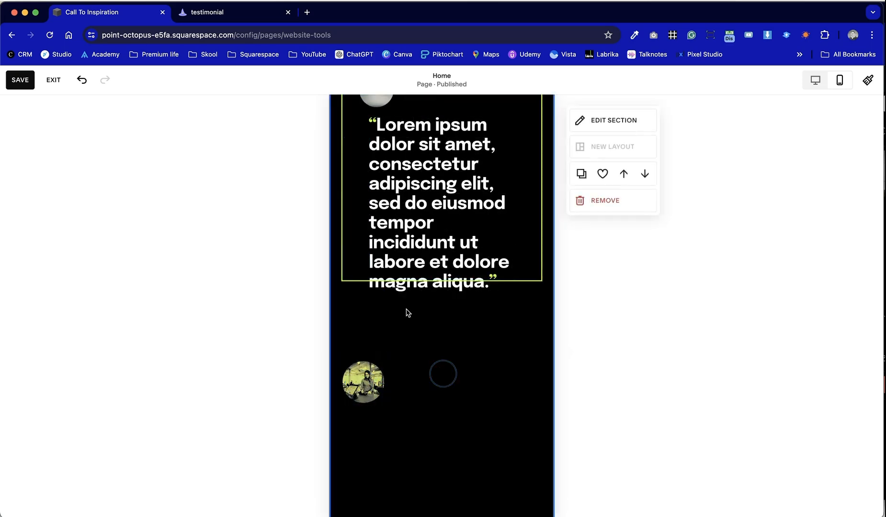
left_click(437, 264)
left_click_drag(443, 275, 443, 315)
left_click(453, 371)
scroll(451, 373, "up", 2)
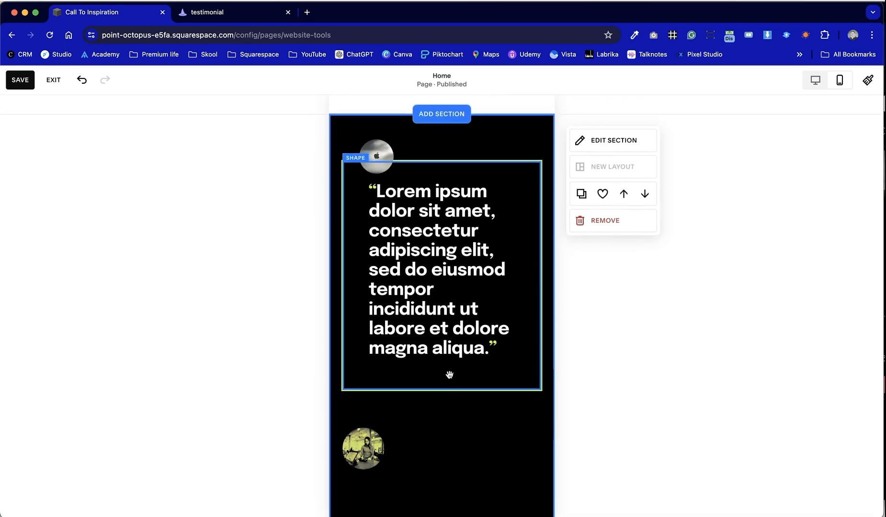
scroll(422, 317, "down", 2)
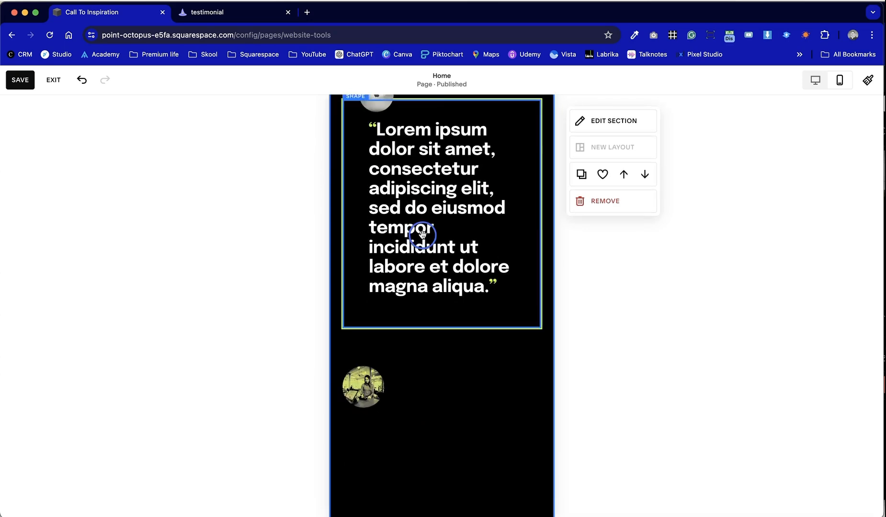
- Stretch the quote text block to the outline's full height and align its text vertically to the middle
left_click(436, 295)
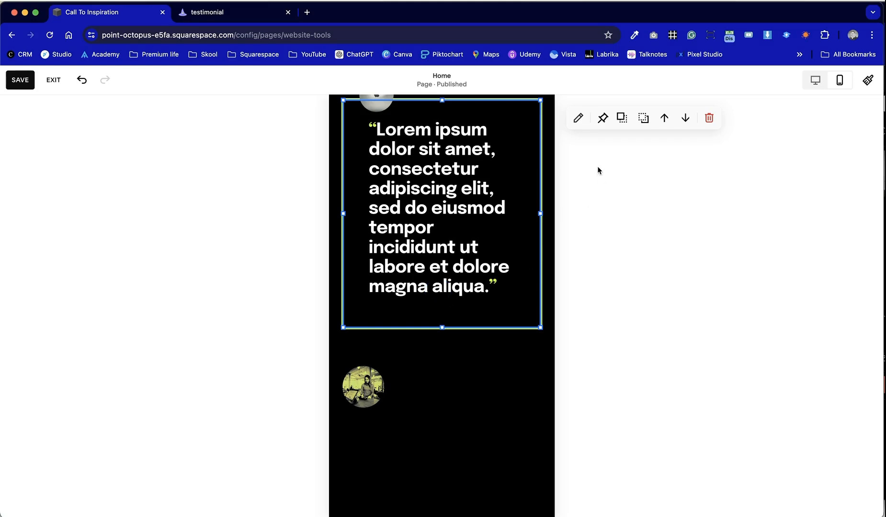
scroll(470, 280, "up", 2)
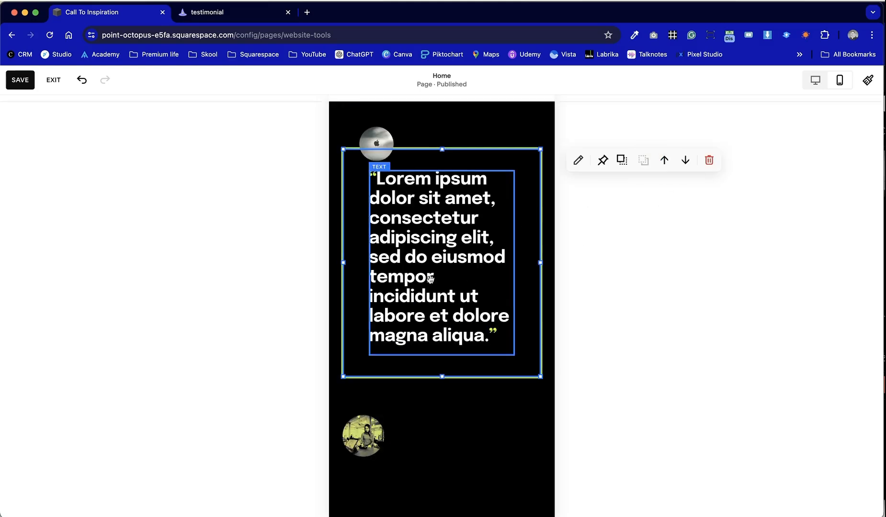
left_click(429, 390)
left_click_drag(417, 267, 441, 376)
left_click_drag(443, 171, 442, 149)
left_click(467, 290)
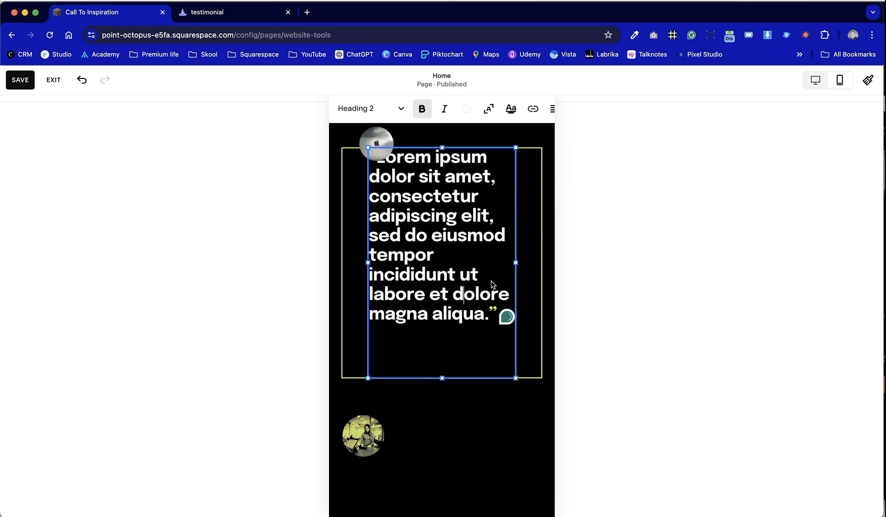
left_click(476, 397)
left_click(474, 251)
left_click(626, 160)
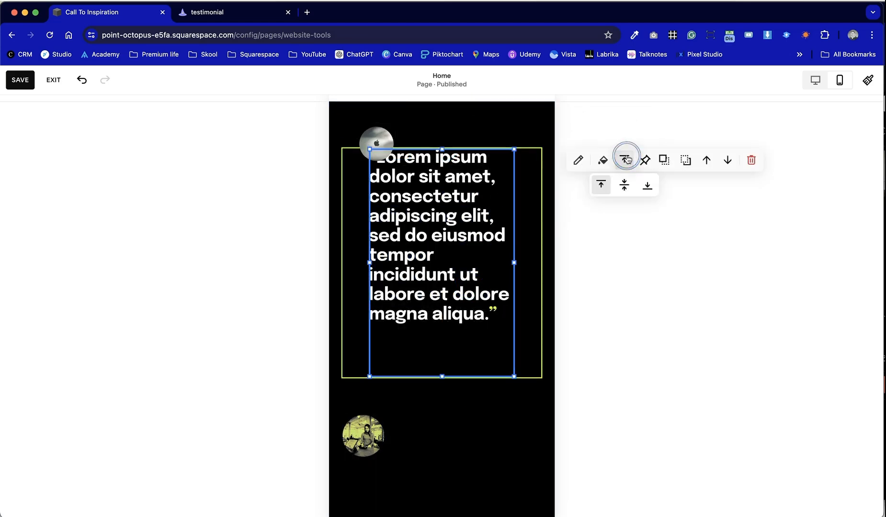
left_click(625, 188)
- Move the avatar up one row, closer to the outline's bottom edge
left_click(458, 428)
left_click_drag(365, 438, 365, 415)
left_click(471, 467)
- Move the name-and-title text up beside the avatar, pulling in its left edge and lowering it one row to clear the outline
scroll(471, 467, "down", 4)
scroll(470, 468, "down", 2)
left_click(418, 440)
left_click_drag(417, 440, 422, 262)
scroll(420, 262, "up", 4)
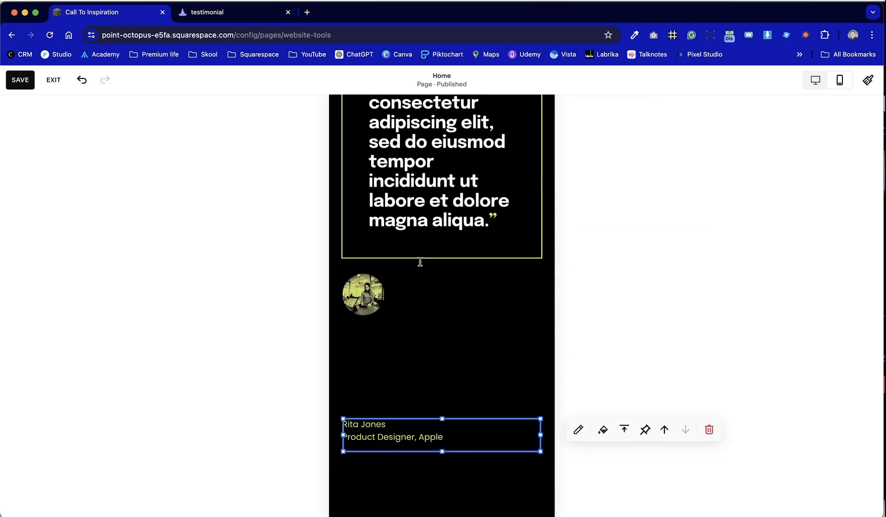
left_click_drag(384, 449, 390, 309)
left_click(390, 310)
left_click(420, 450)
left_click_drag(419, 450, 427, 297)
left_click_drag(343, 283, 394, 282)
left_click(415, 345)
left_click_drag(448, 287, 449, 308)
- Shorten the outlined mobile section by removing the empty rows below the avatar, and save the page
scroll(436, 433, "down", 3)
left_click_drag(518, 453, 516, 331)
scroll(485, 418, "up", 4)
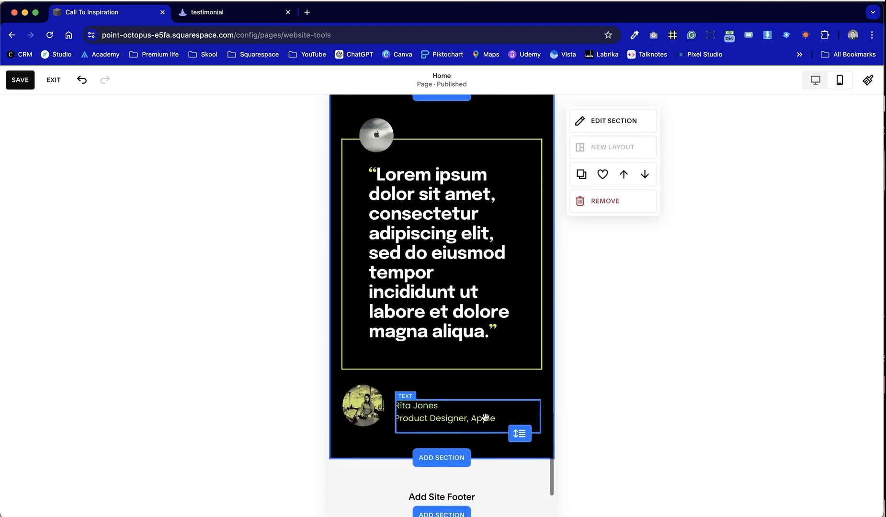
left_click(17, 80)
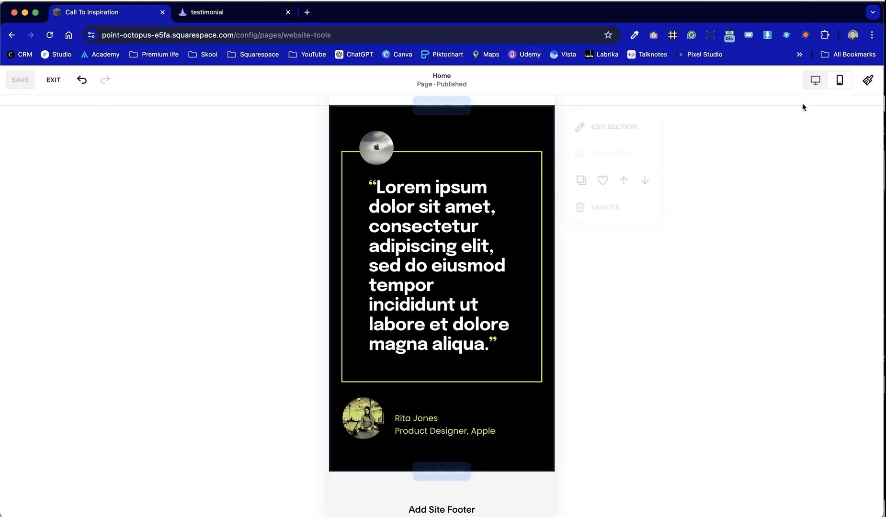
- Switch to the desktop layout and check the outlined testimonial's arrangement there
left_click(816, 80)
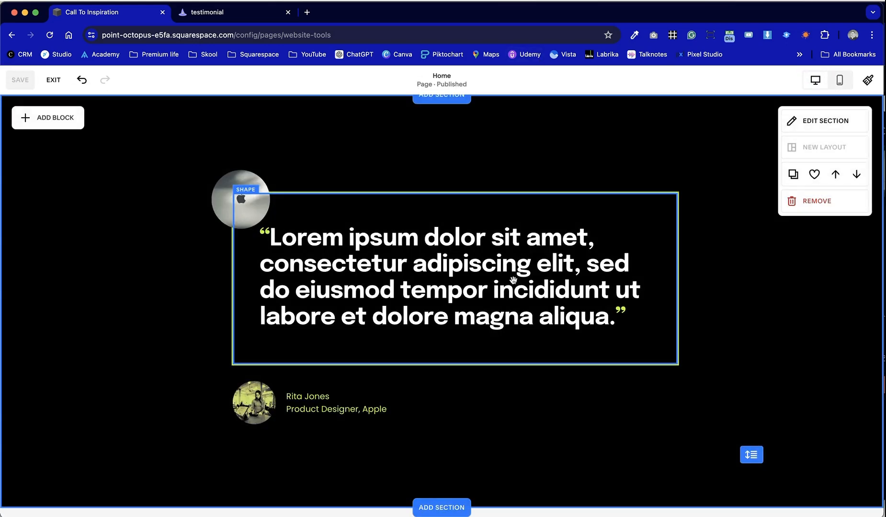
left_click(365, 311)
left_click(397, 267)
left_click(482, 449)
- Back in the mobile layout, extend the name-and-title block upward one row and align its text vertically to the middle beside the avatar
left_click(840, 80)
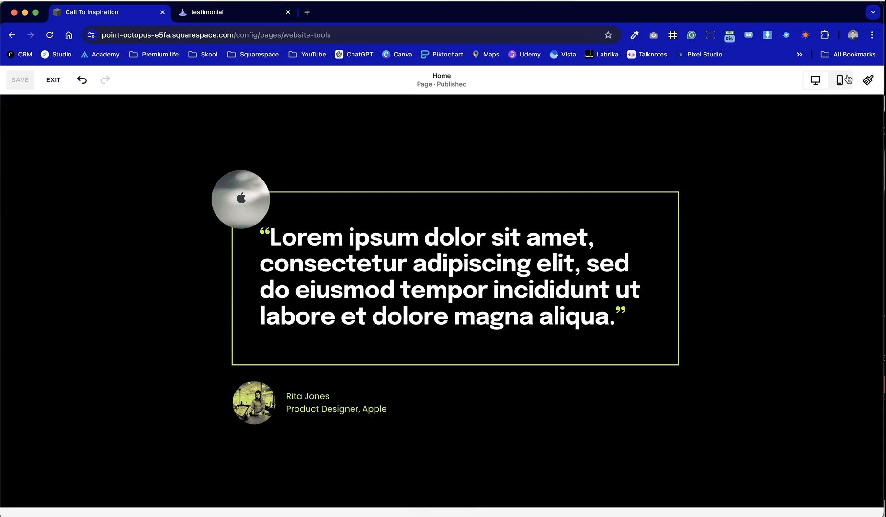
scroll(458, 368, "down", 1)
left_click(458, 368)
left_click_drag(467, 359, 469, 338)
left_click(447, 359)
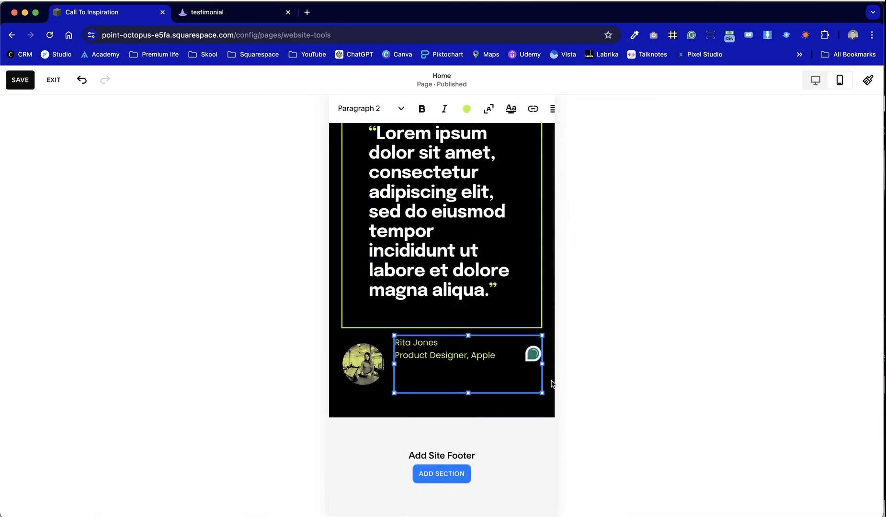
left_click(543, 400)
left_click(469, 358)
left_click(625, 348)
left_click(625, 371)
left_click(400, 407)
- In the mobile testimonial without an outline, shrink the avatar and move it below the quote at the left edge
scroll(397, 404, "up", 3)
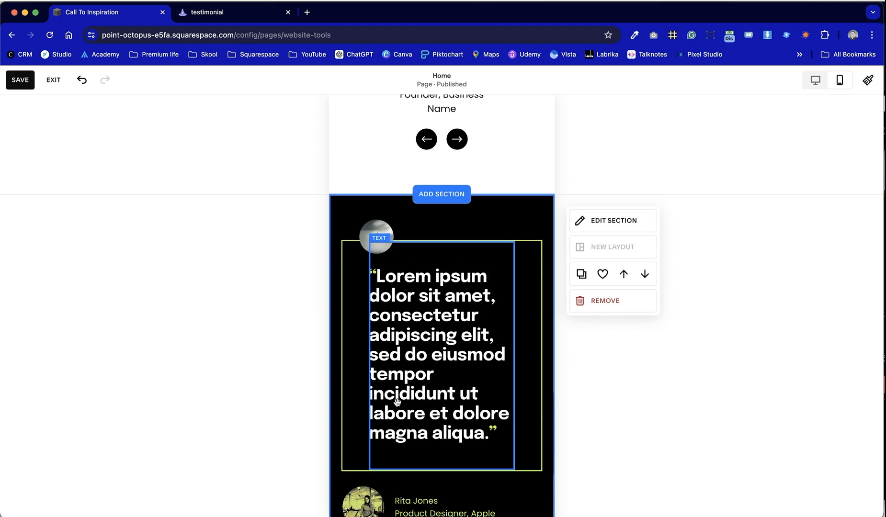
scroll(397, 402, "down", 2)
scroll(457, 311, "up", 10)
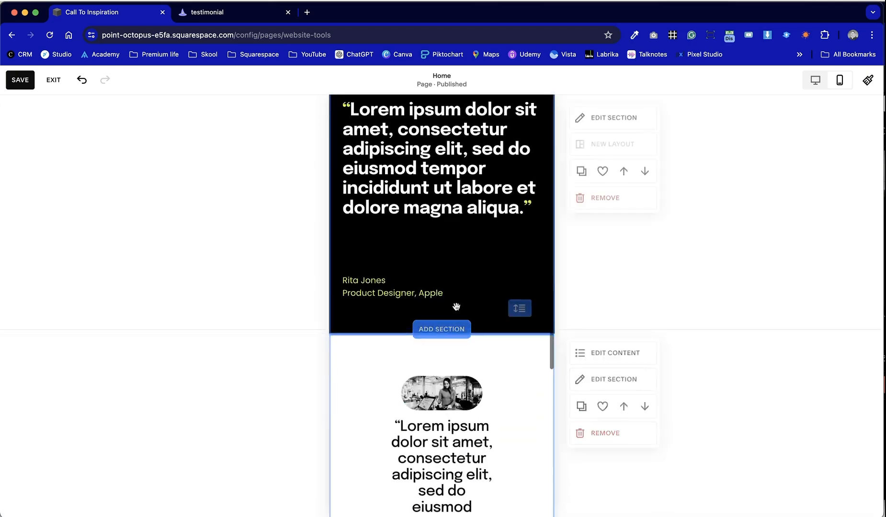
scroll(456, 307, "down", 1)
left_click(537, 135)
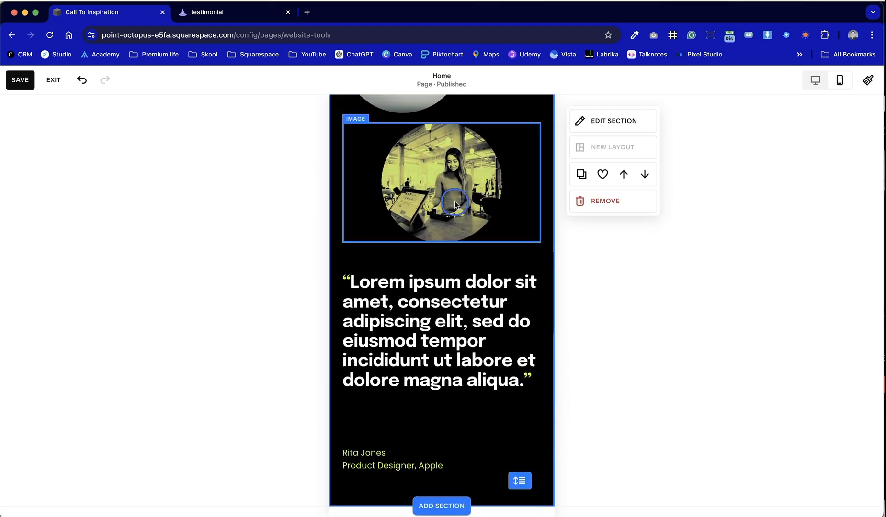
left_click_drag(535, 123, 359, 430)
left_click(453, 225)
- Set the avatar and the name-and-title text side by side directly below the unoutlined quote and shorten the section slightly
left_click(461, 370)
left_click_drag(442, 436, 447, 328)
left_click(433, 438)
left_click_drag(385, 474, 374, 424)
left_click(472, 469)
left_click(419, 493)
left_click_drag(525, 483, 528, 455)
- Move the quote, avatar and name-and-title text together up to just below the logo
scroll(453, 326, "up", 2)
scroll(452, 326, "up", 1)
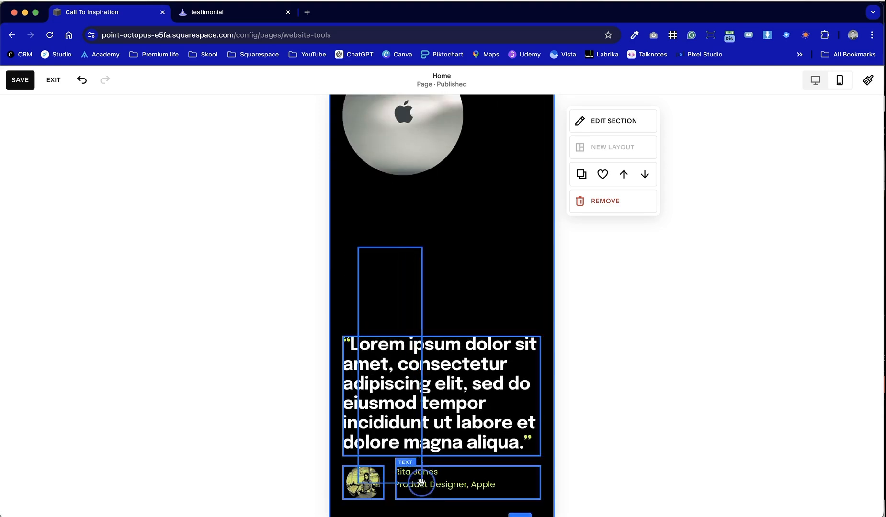
left_click(420, 366)
left_click_drag(419, 366, 436, 249)
scroll(423, 244, "up", 2)
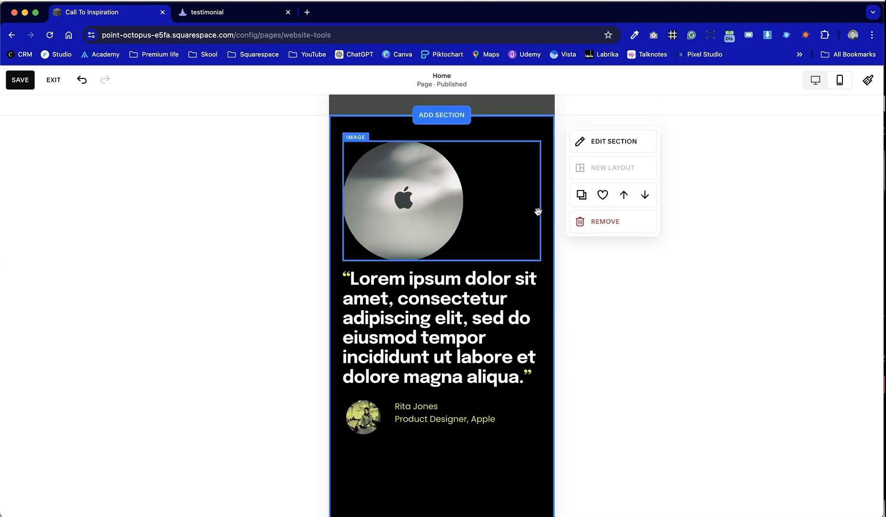
- Shrink the logo to about avatar size and move the quote, avatar and name text together up beneath it
left_click_drag(522, 243, 384, 173)
left_click(437, 209)
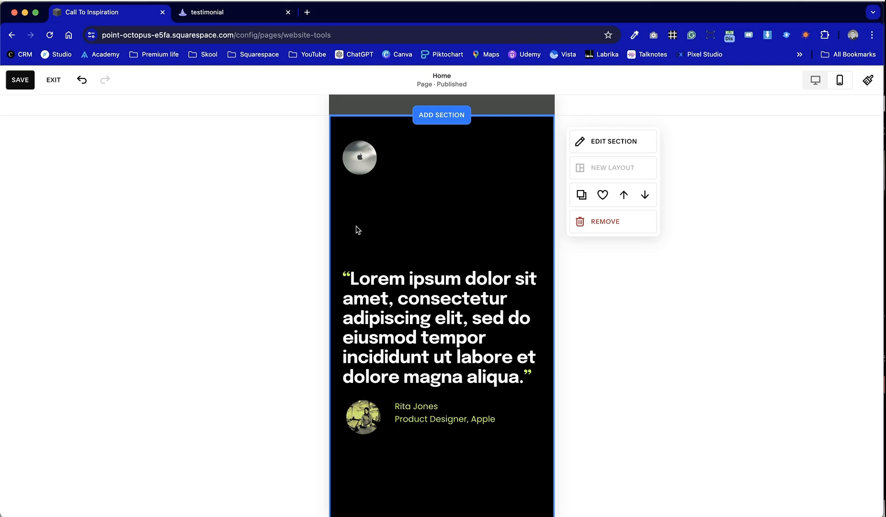
left_click_drag(439, 324, 439, 236)
left_click(451, 453)
- Shorten the unoutlined mobile section to remove the empty space below the avatar
scroll(451, 453, "down", 5)
left_click_drag(519, 435, 520, 305)
scroll(516, 310, "up", 4)
left_click_drag(520, 477, 520, 368)
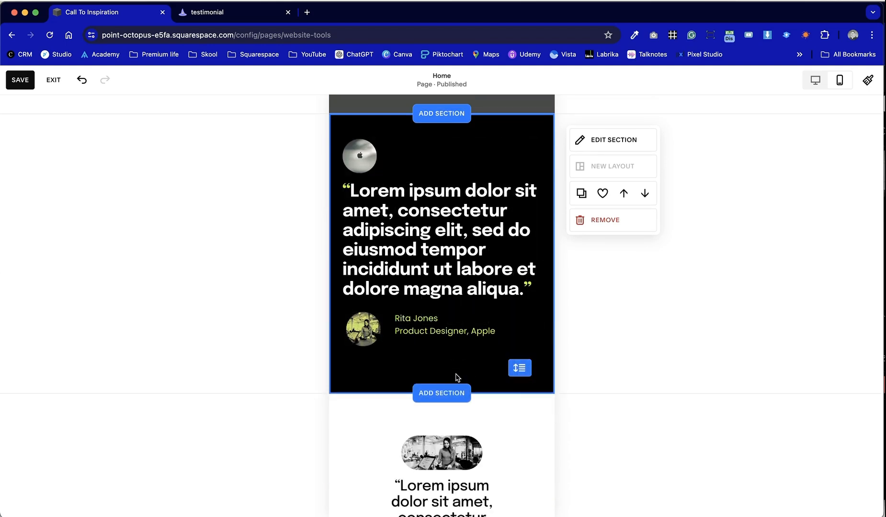
scroll(457, 378, "up", 2)
mouse_move(522, 416)
left_mouse_down()
mouse_move(522, 403)
mouse_move(527, 417)
left_mouse_up()
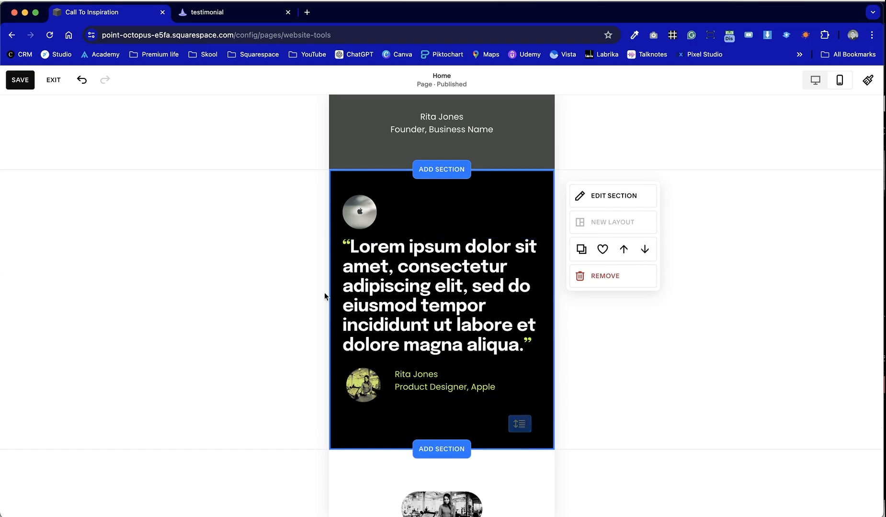
- Return to the desktop layout, look through the available block types and review the page's testimonial sections
left_click(421, 249)
left_click(815, 81)
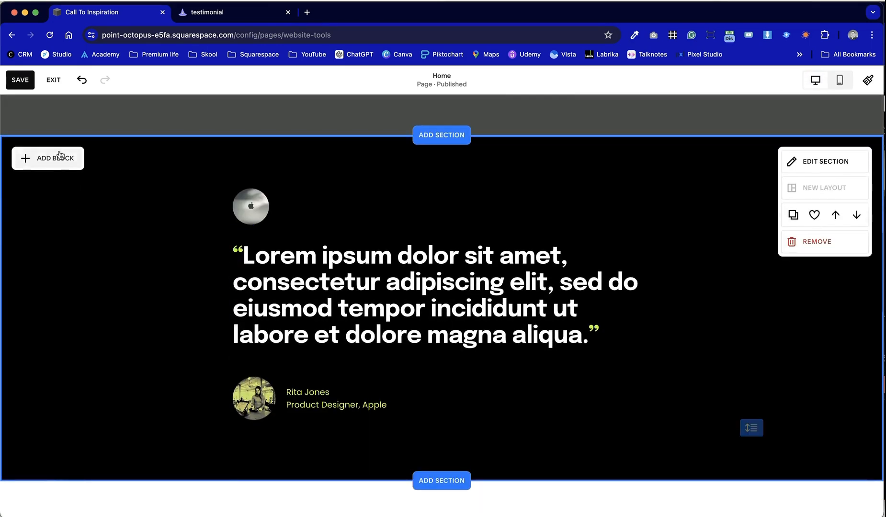
left_click(44, 158)
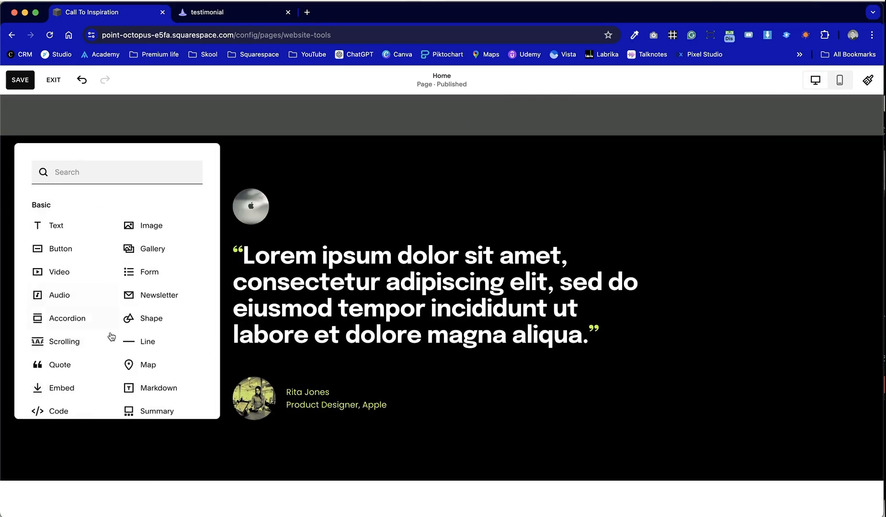
left_click(331, 208)
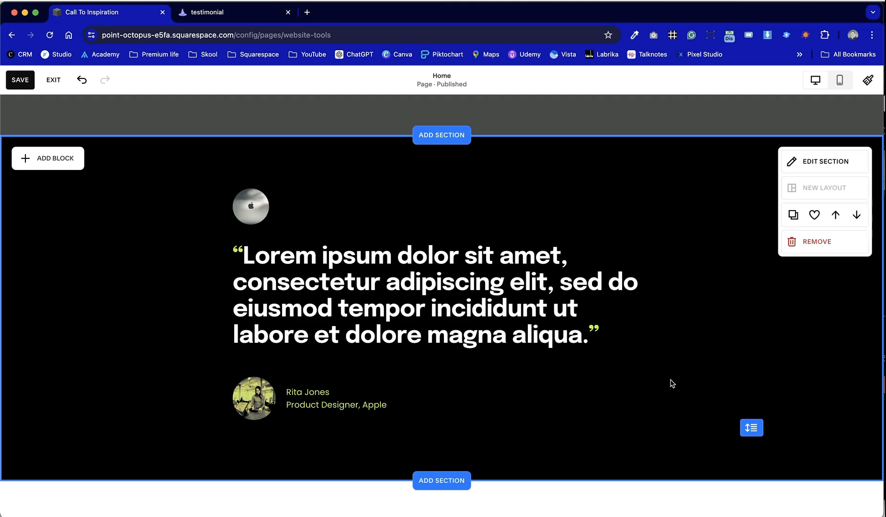
scroll(672, 383, "up", 3)
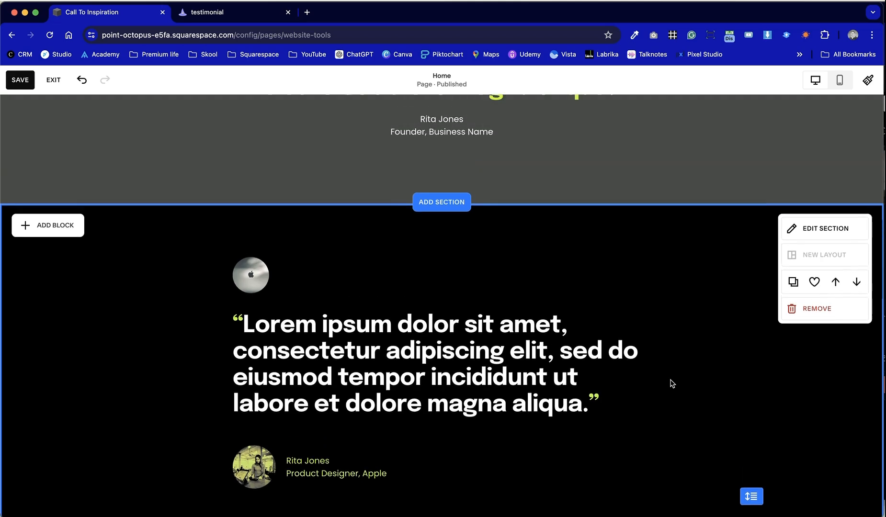
scroll(672, 383, "down", 4)
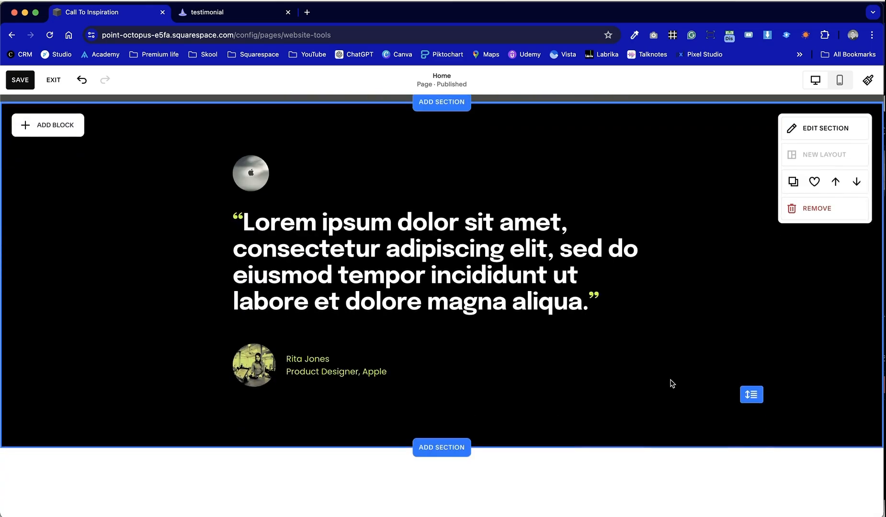
scroll(672, 384, "up", 8)
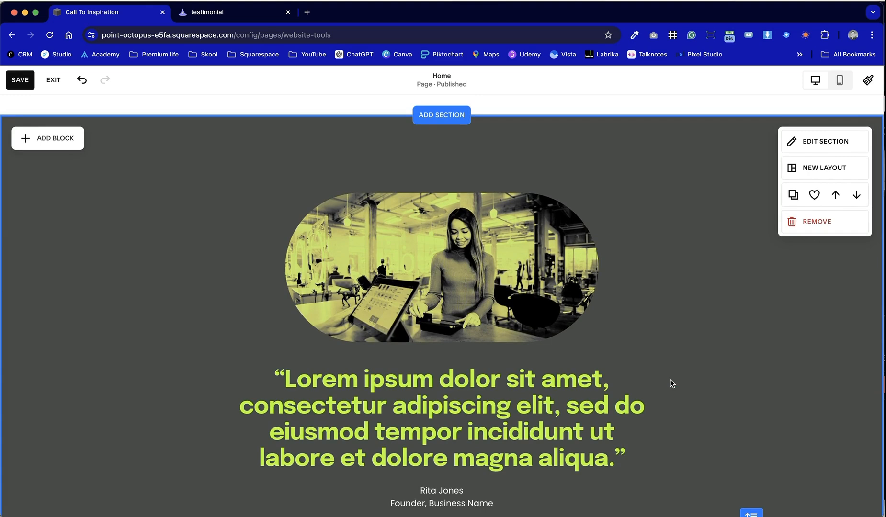
scroll(672, 383, "down", 10)
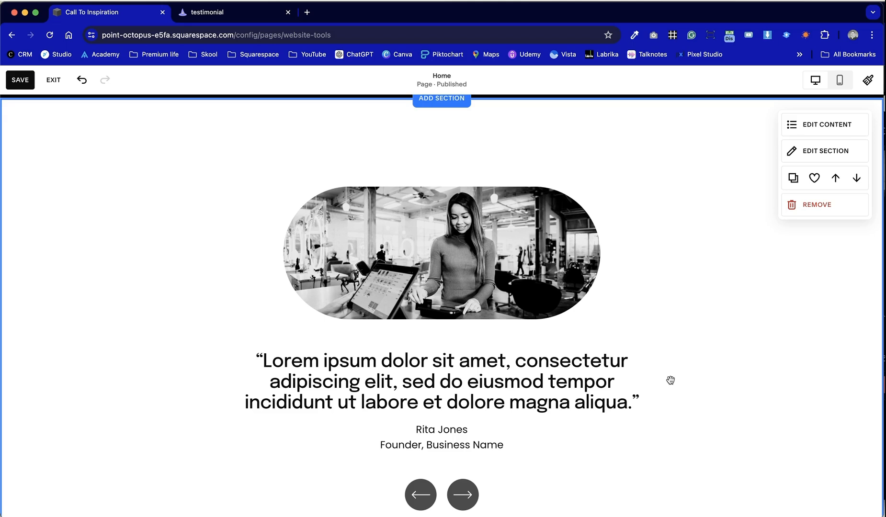
scroll(670, 381, "down", 10)
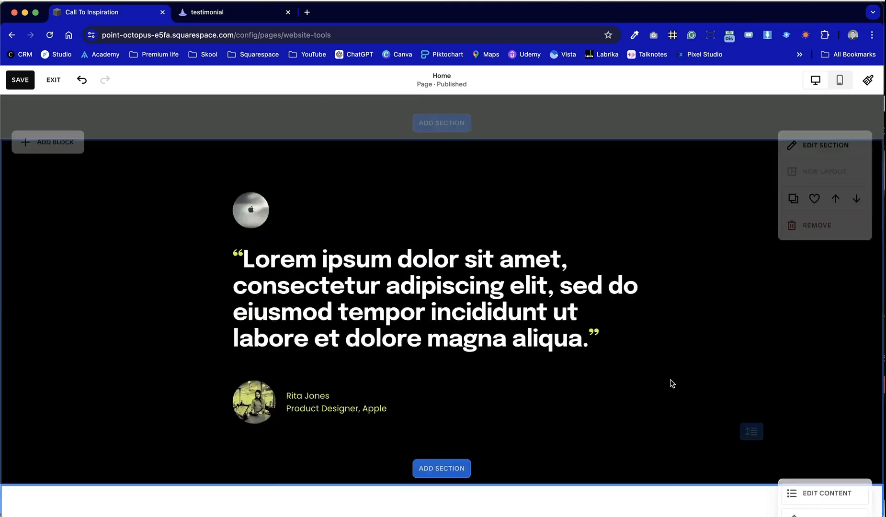